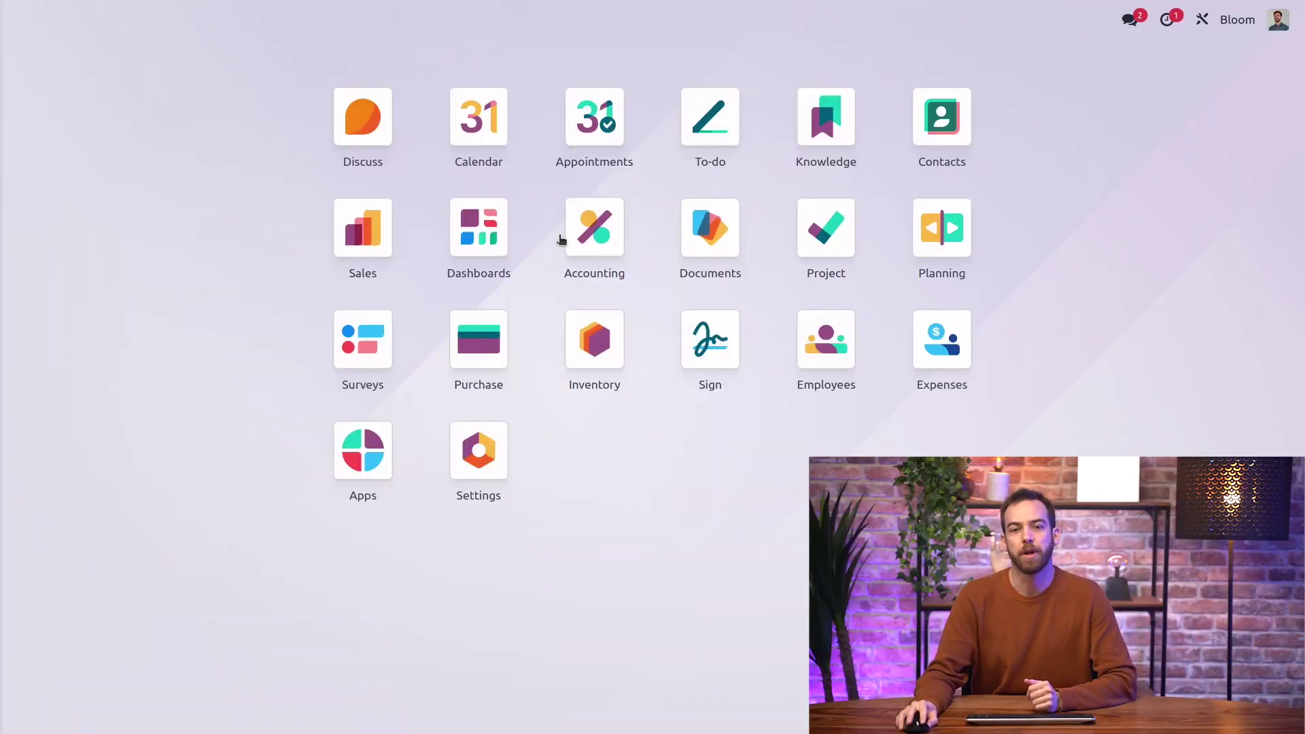
Open the Reconciliation Models list from the Accounting configuration menu
{"action": "left_click", "coordinate": [583, 232]}
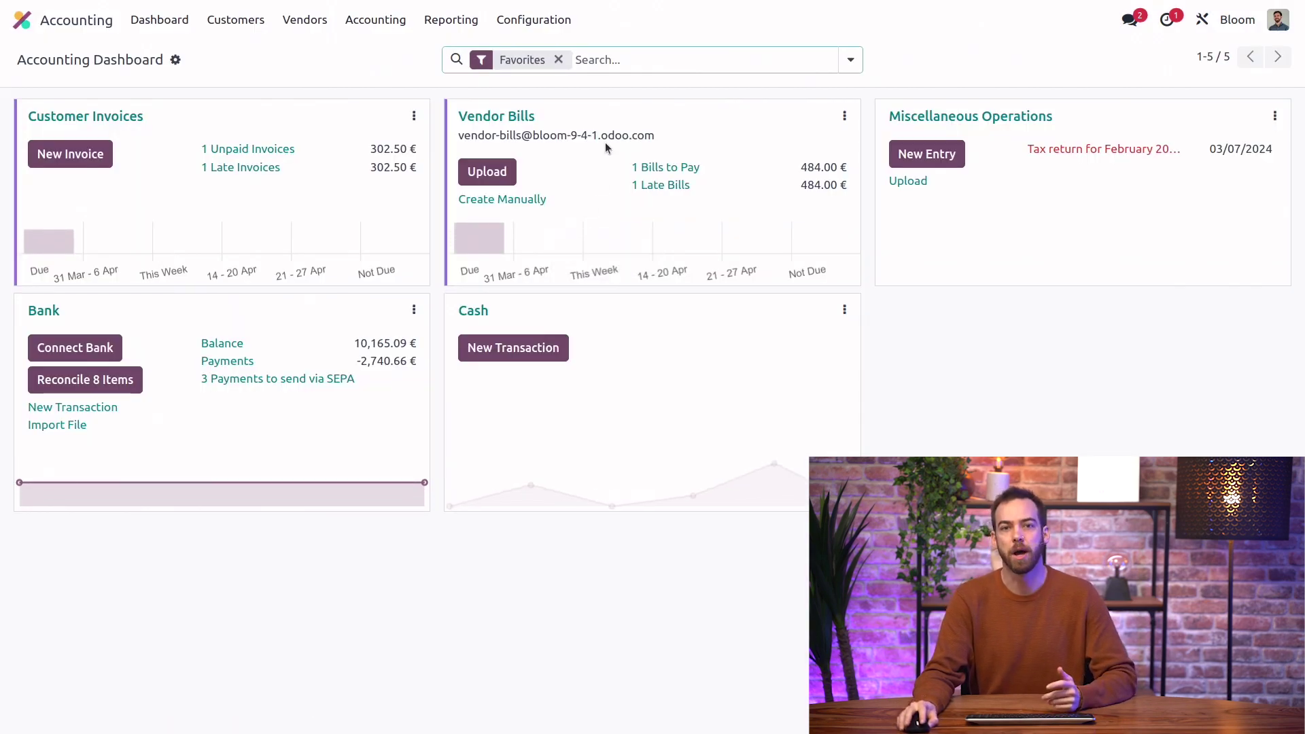
{"action": "left_click", "coordinate": [544, 20]}
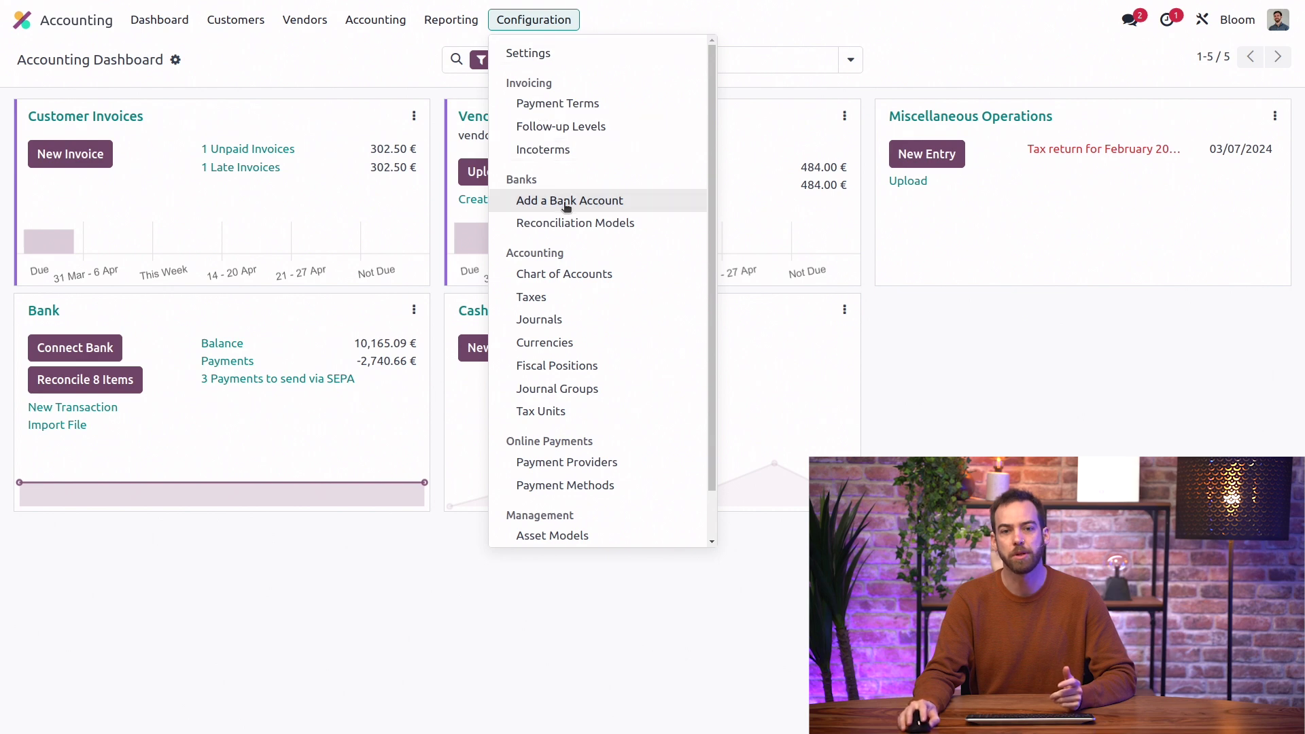
{"action": "left_click", "coordinate": [623, 223]}
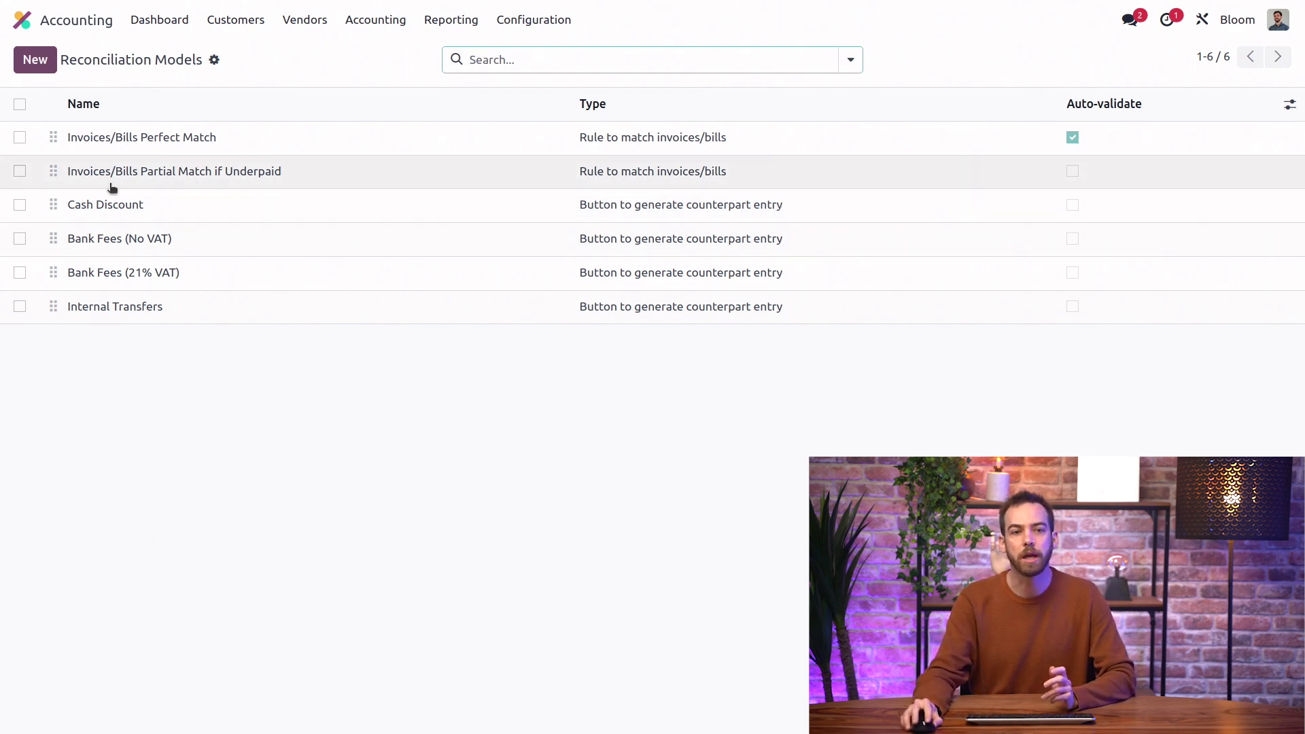
{"action": "mouse_move", "coordinate": [53, 171]}
{"action": "left_mouse_down"}
{"action": "mouse_move", "coordinate": [50, 307]}
{"action": "mouse_move", "coordinate": [68, 171]}
{"action": "left_mouse_up"}
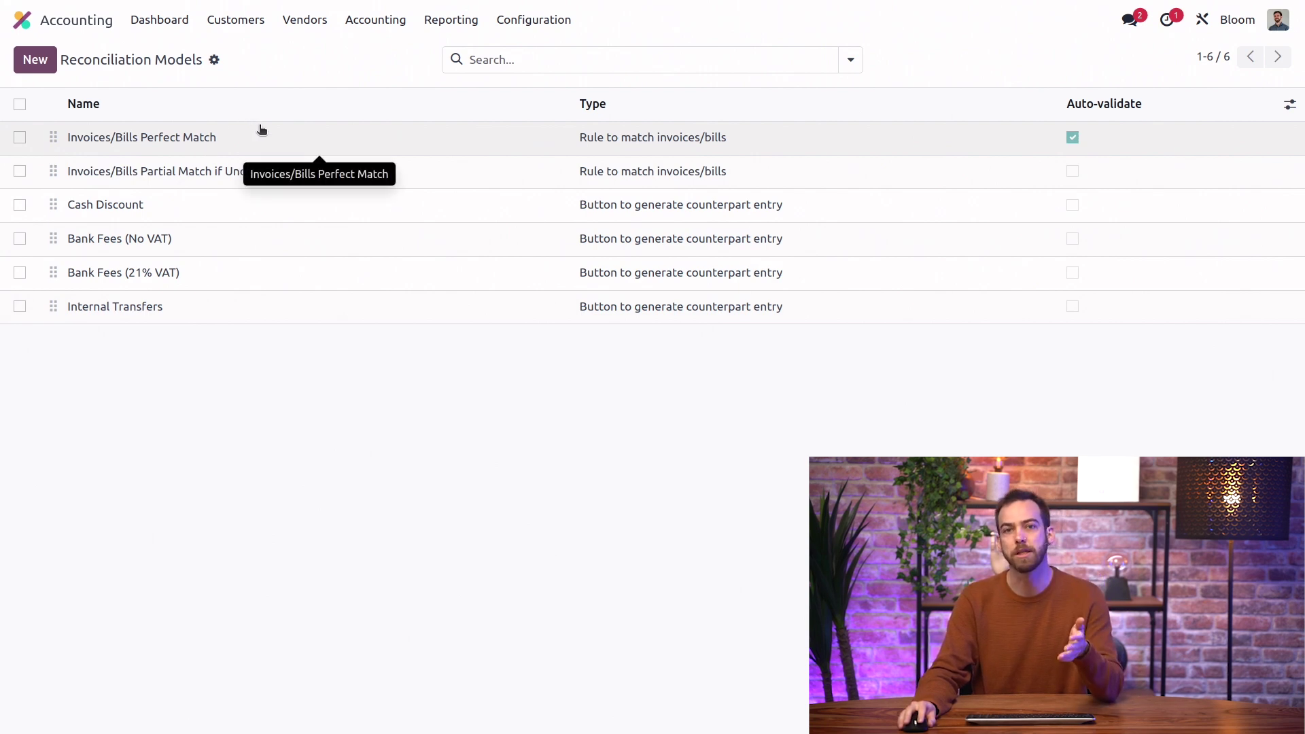
{"action": "left_click", "coordinate": [260, 130]}
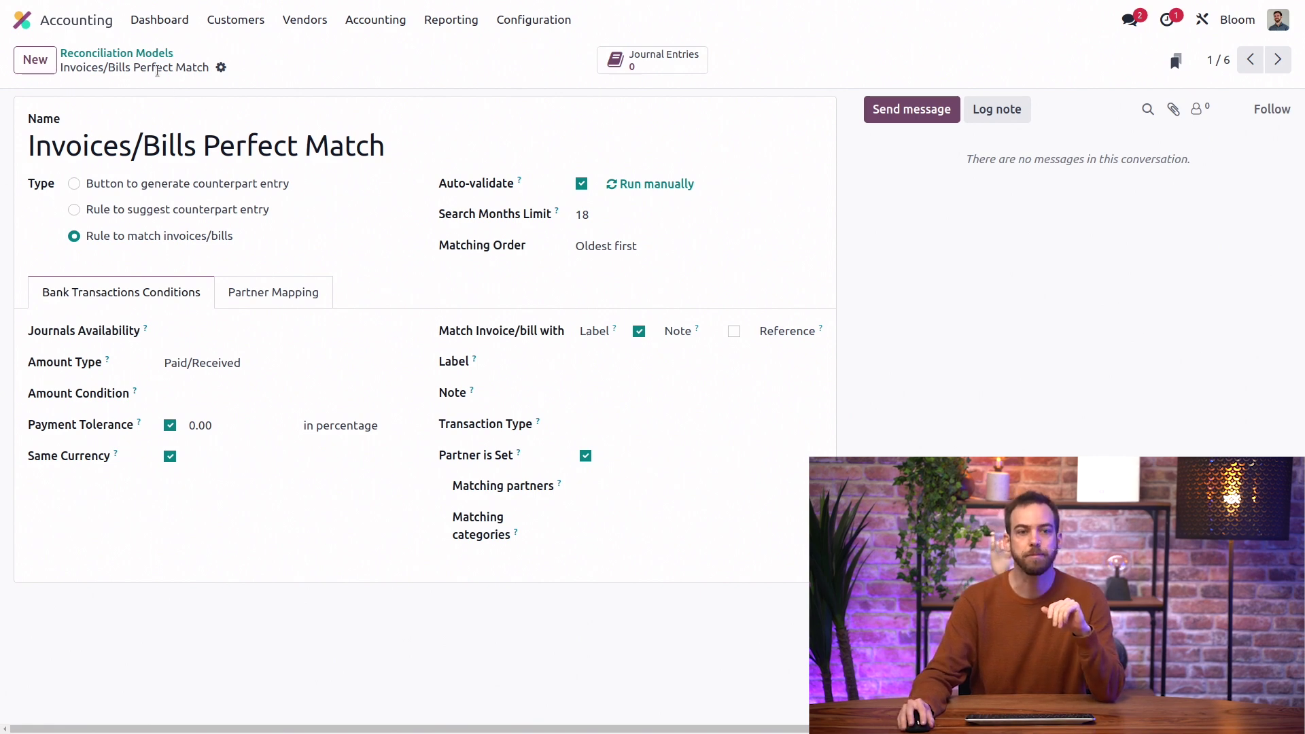
{"action": "left_click", "coordinate": [135, 55]}
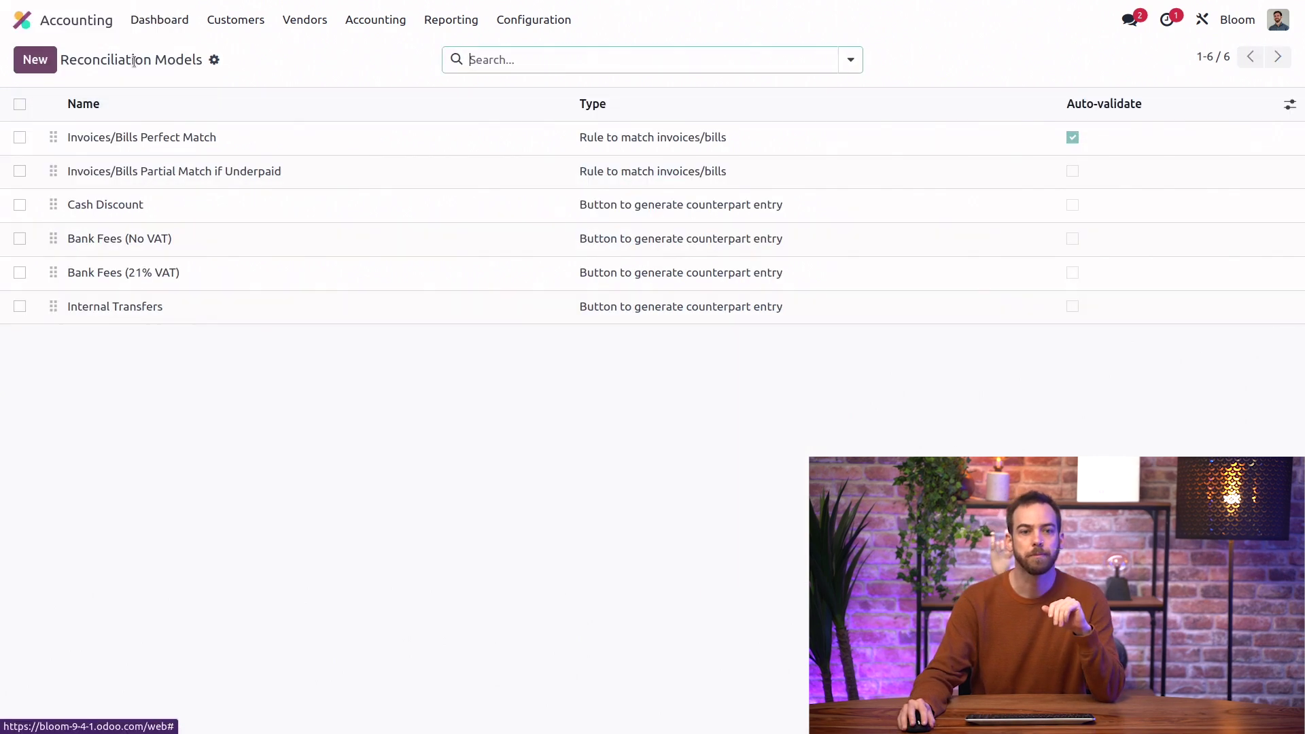
{"action": "left_click", "coordinate": [218, 174]}
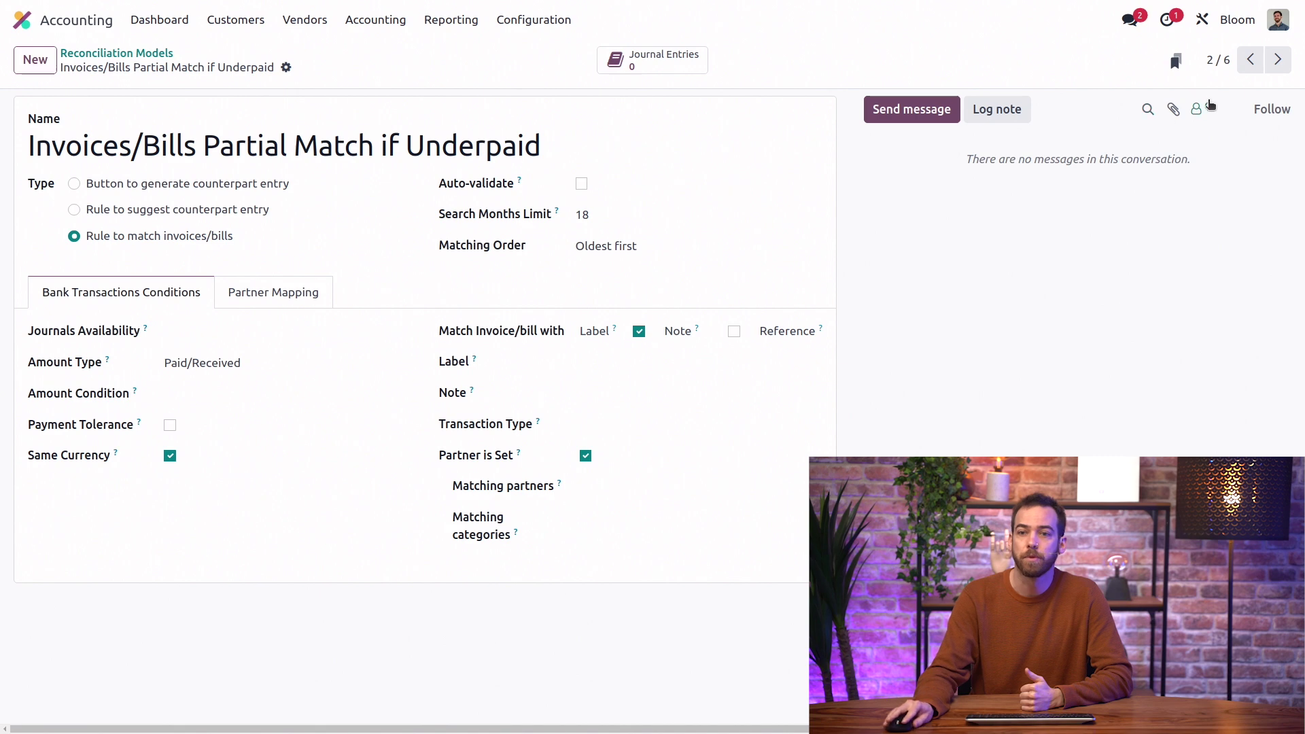
Move from the Partial Match if Underpaid model to the Cash Discount model
{"action": "left_click", "coordinate": [1278, 59]}
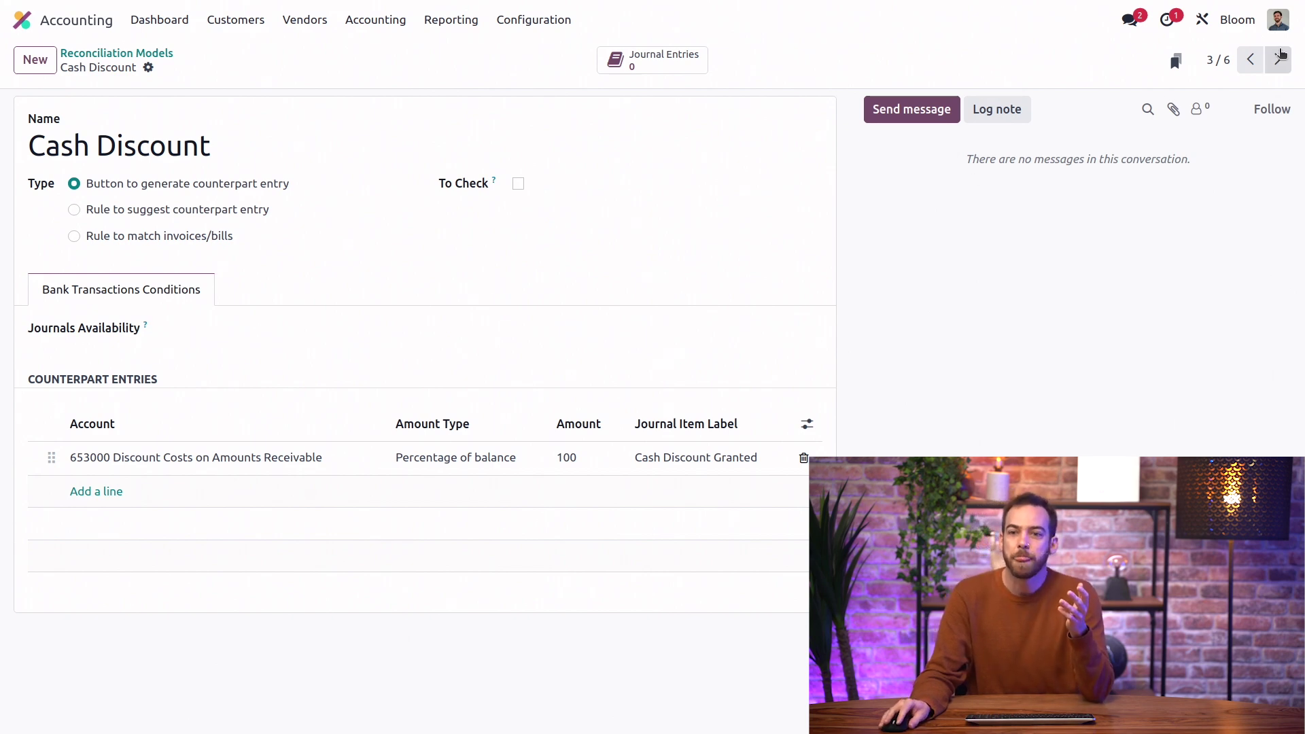
Step past Bank Fees (No VAT) and Bank Fees (21% VAT) to Internal Transfers, then start a new model
{"action": "left_click", "coordinate": [1278, 59]}
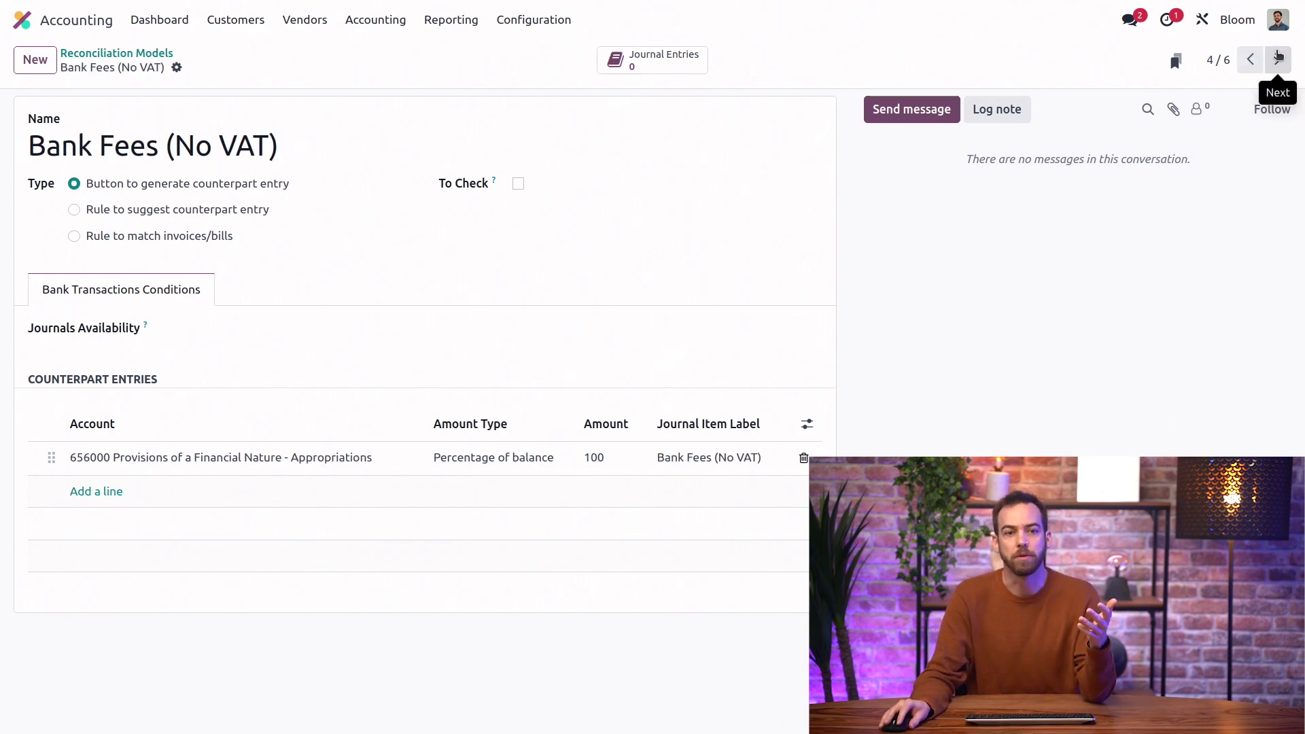
{"action": "left_click", "coordinate": [1278, 57]}
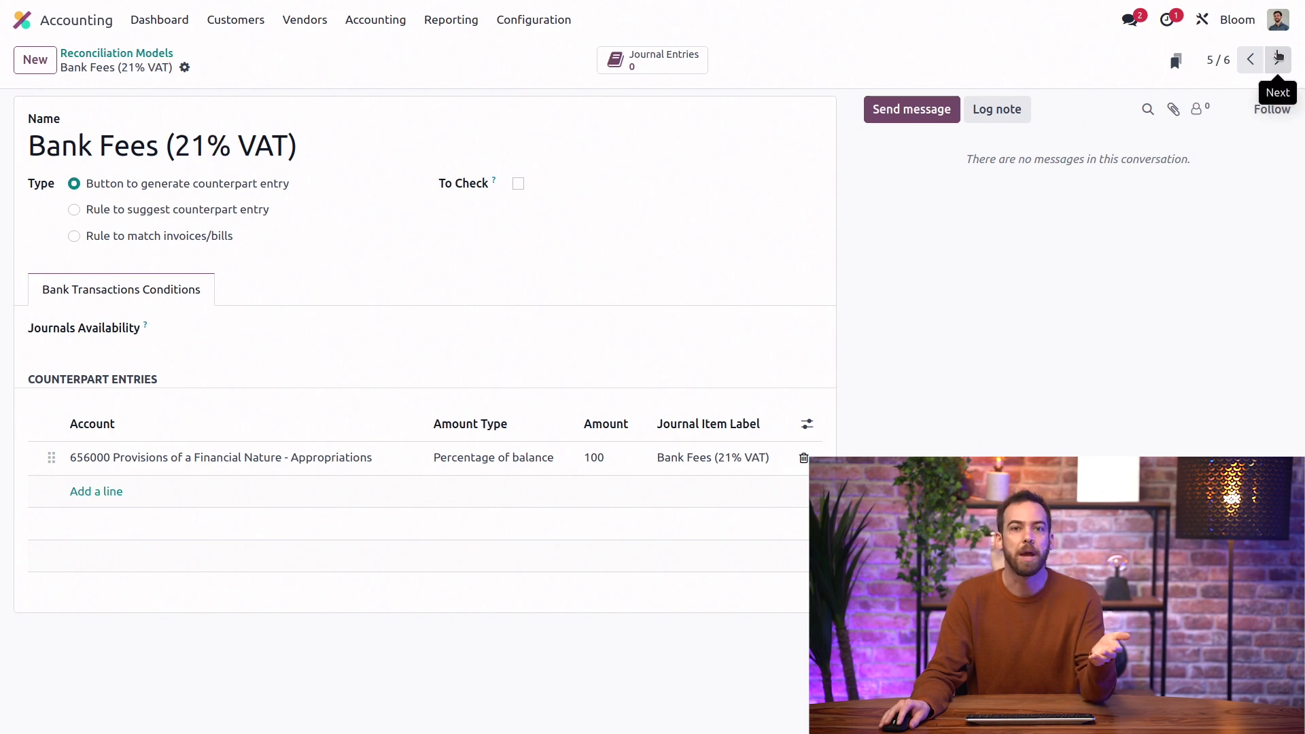
{"action": "left_click", "coordinate": [1277, 58]}
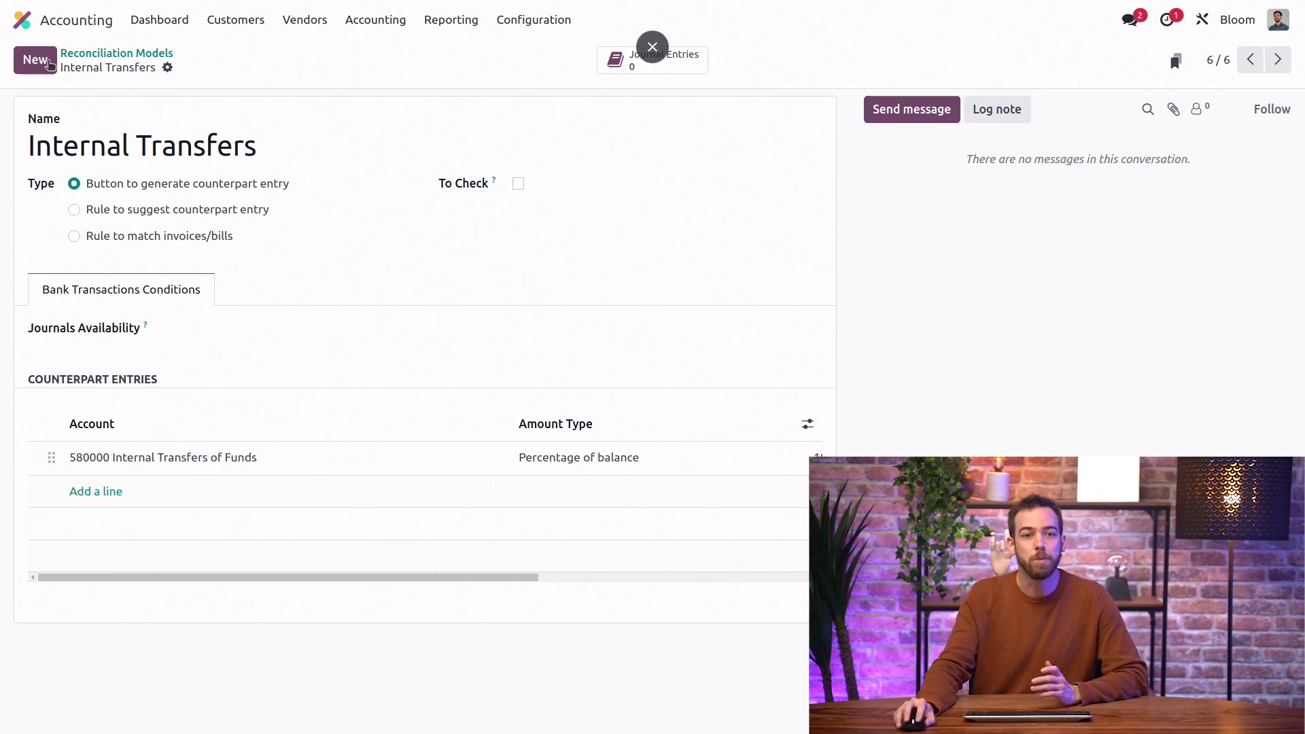
{"action": "left_click", "coordinate": [48, 61]}
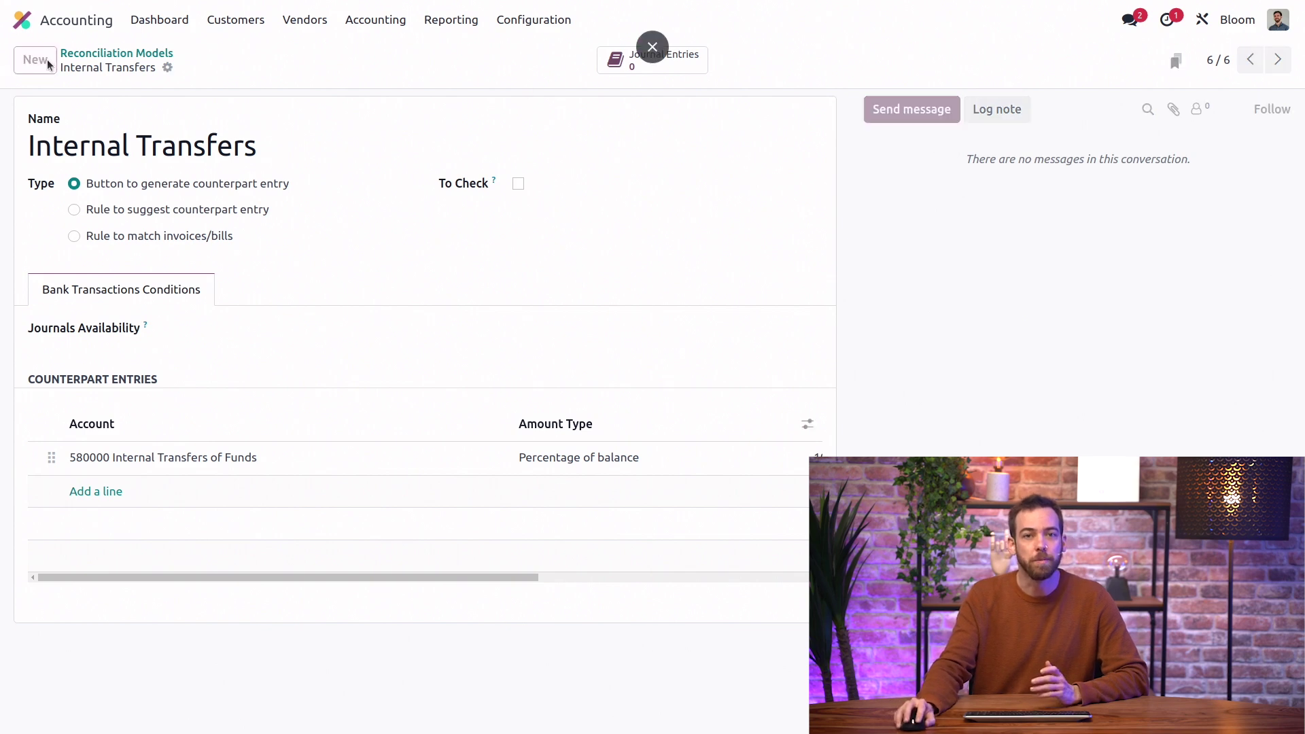
Discard the new counterpart-suggestion rule and open the posted Journal Items list
{"action": "left_click", "coordinate": [157, 212]}
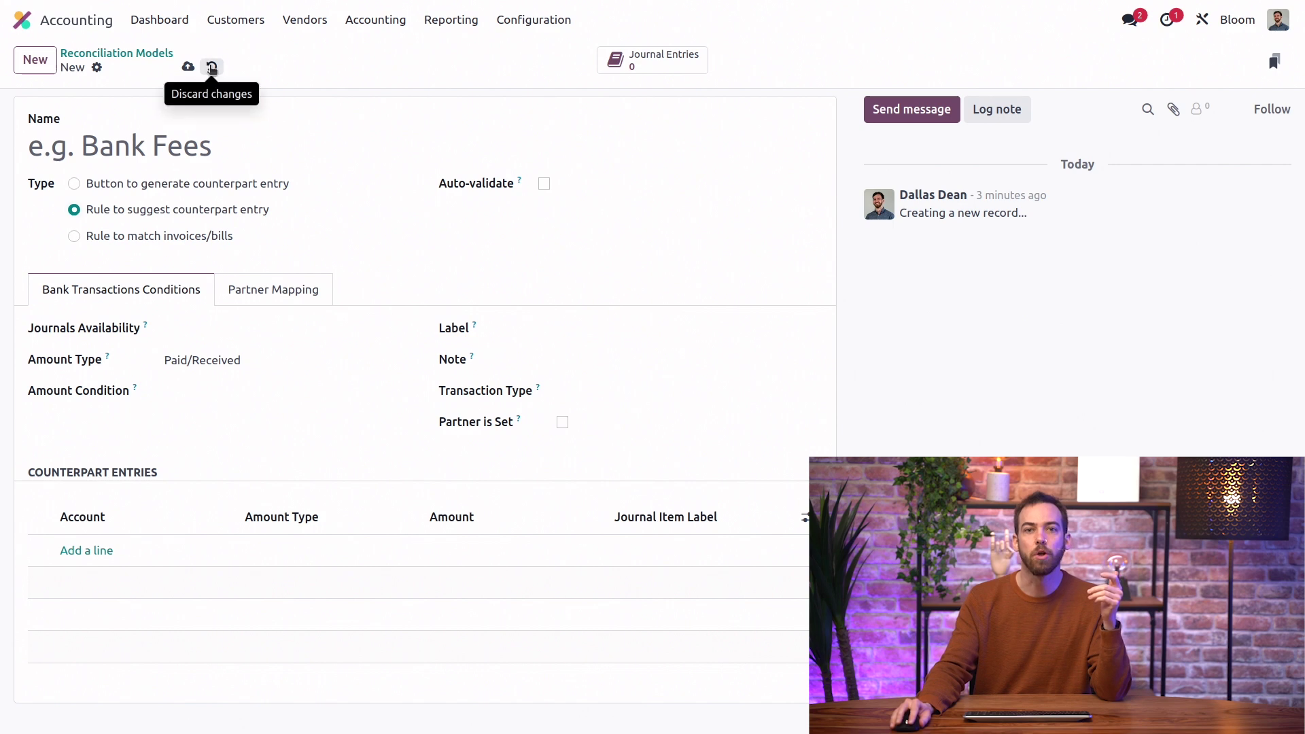
{"action": "left_click", "coordinate": [212, 68]}
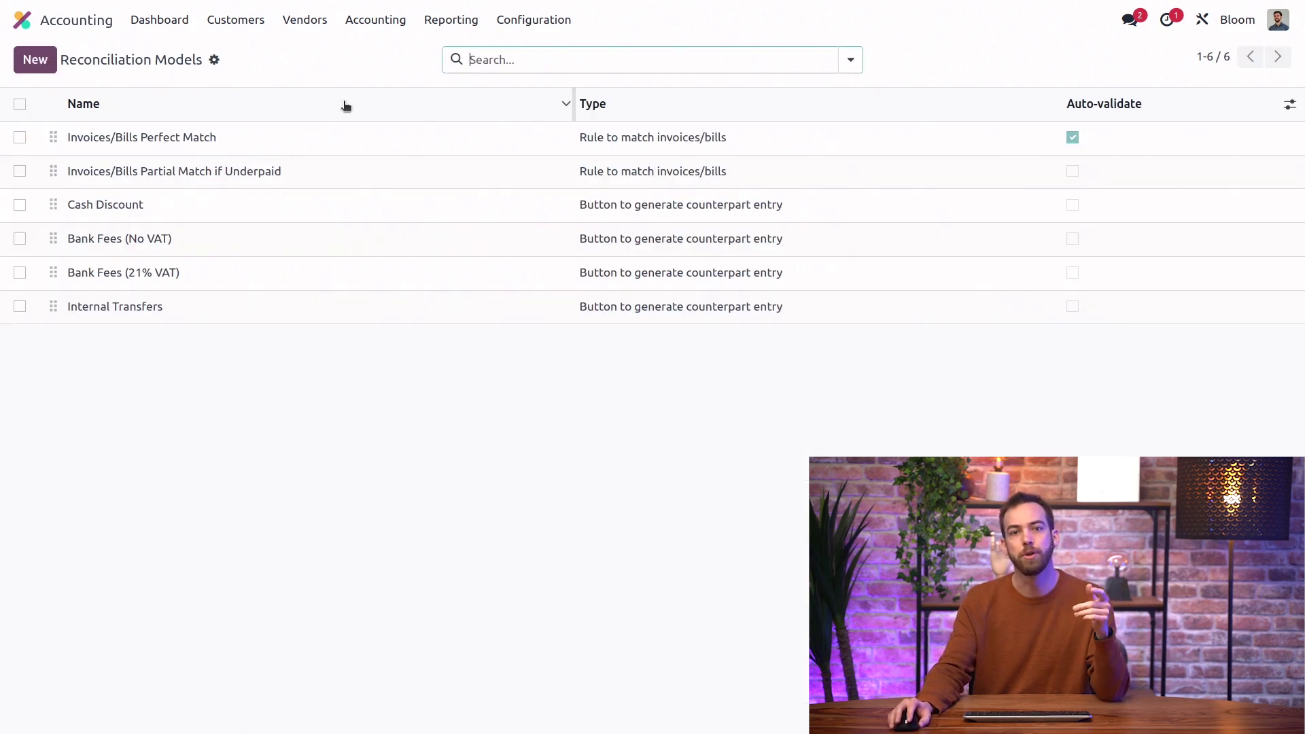
{"action": "left_click", "coordinate": [397, 18]}
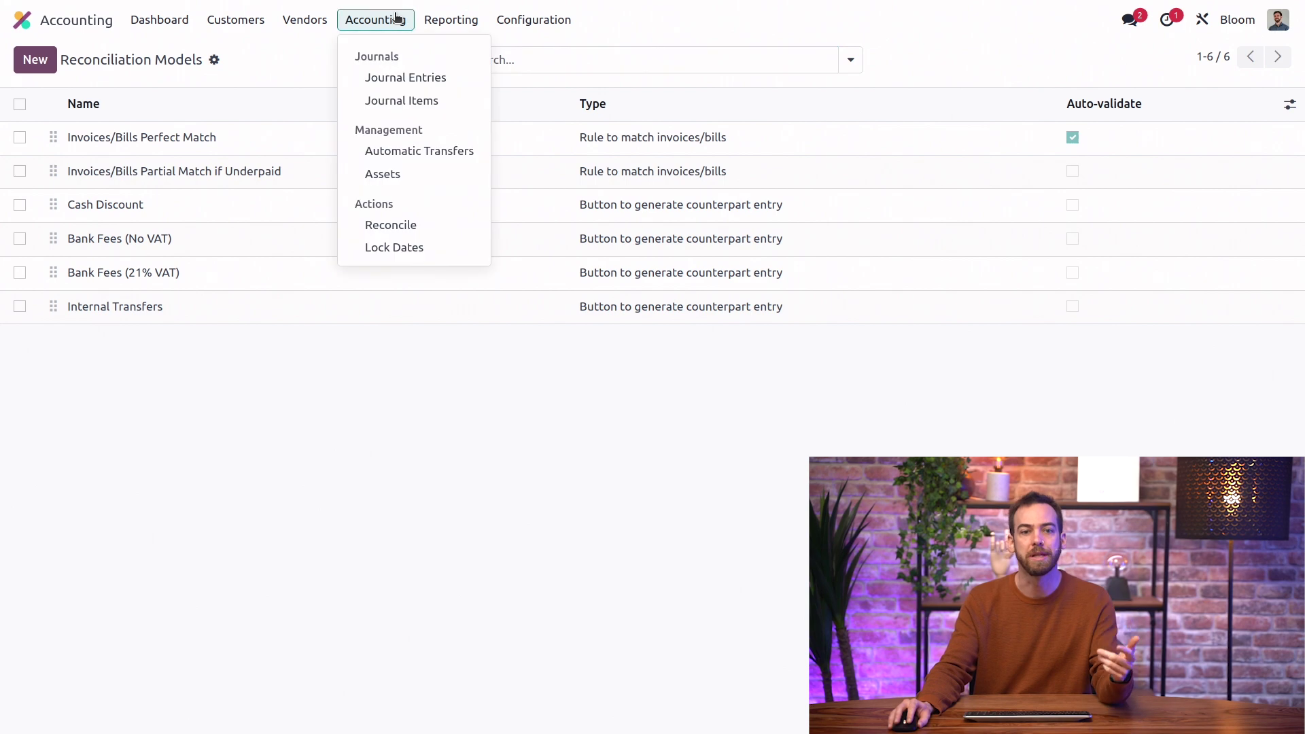
{"action": "left_click", "coordinate": [439, 102]}
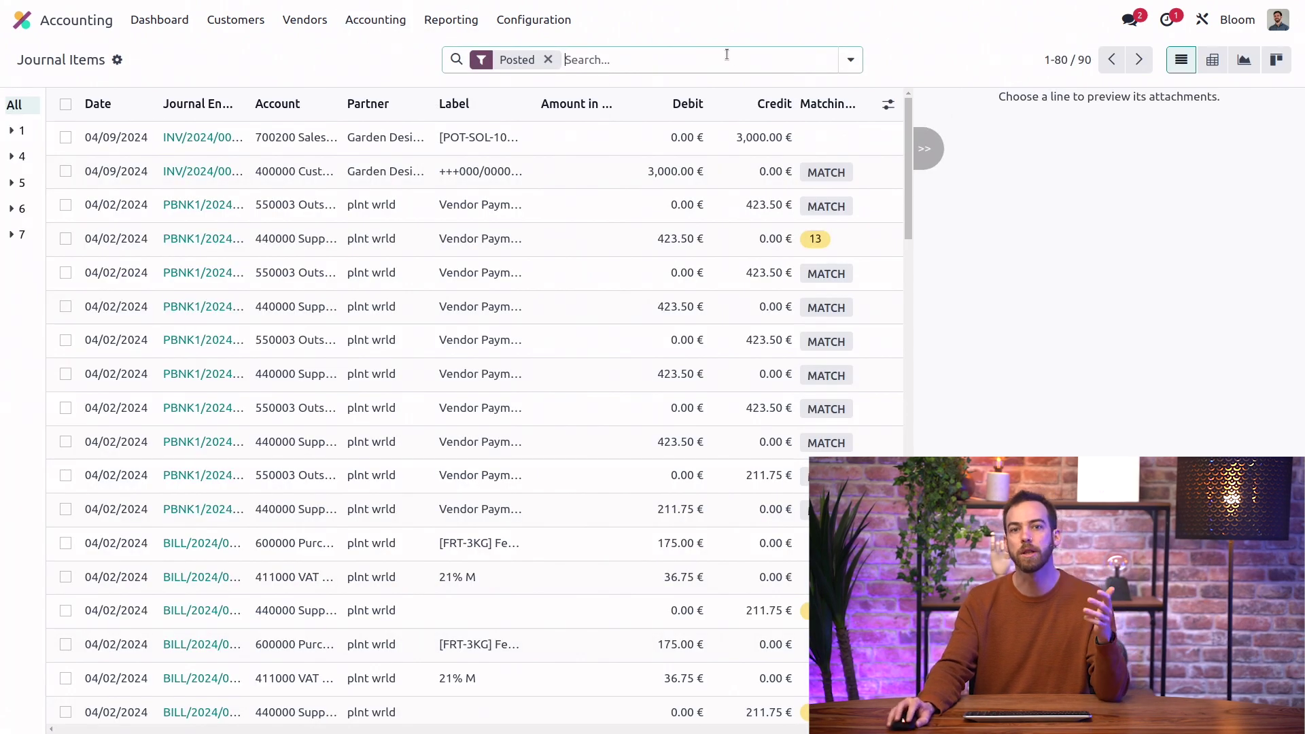
Filter the journal items to Bank and group them by journal entry
{"action": "left_click", "coordinate": [850, 60]}
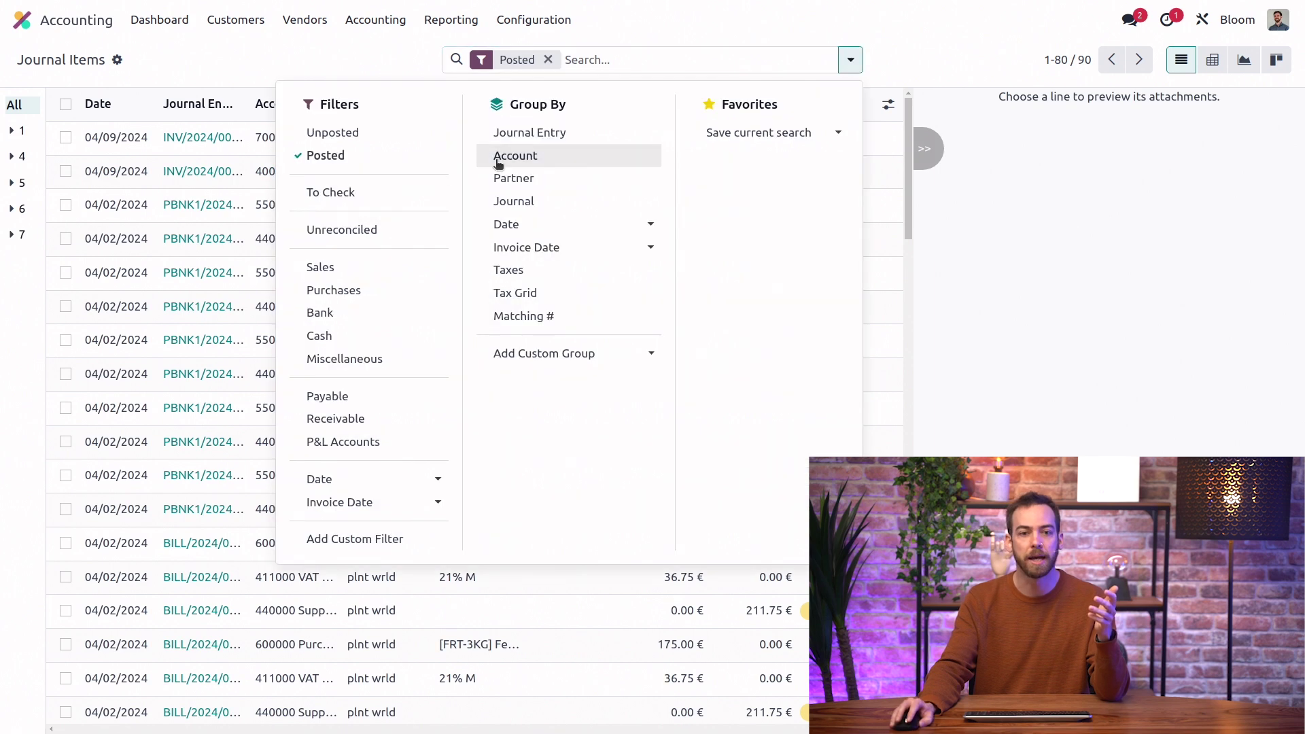
{"action": "left_click", "coordinate": [338, 314]}
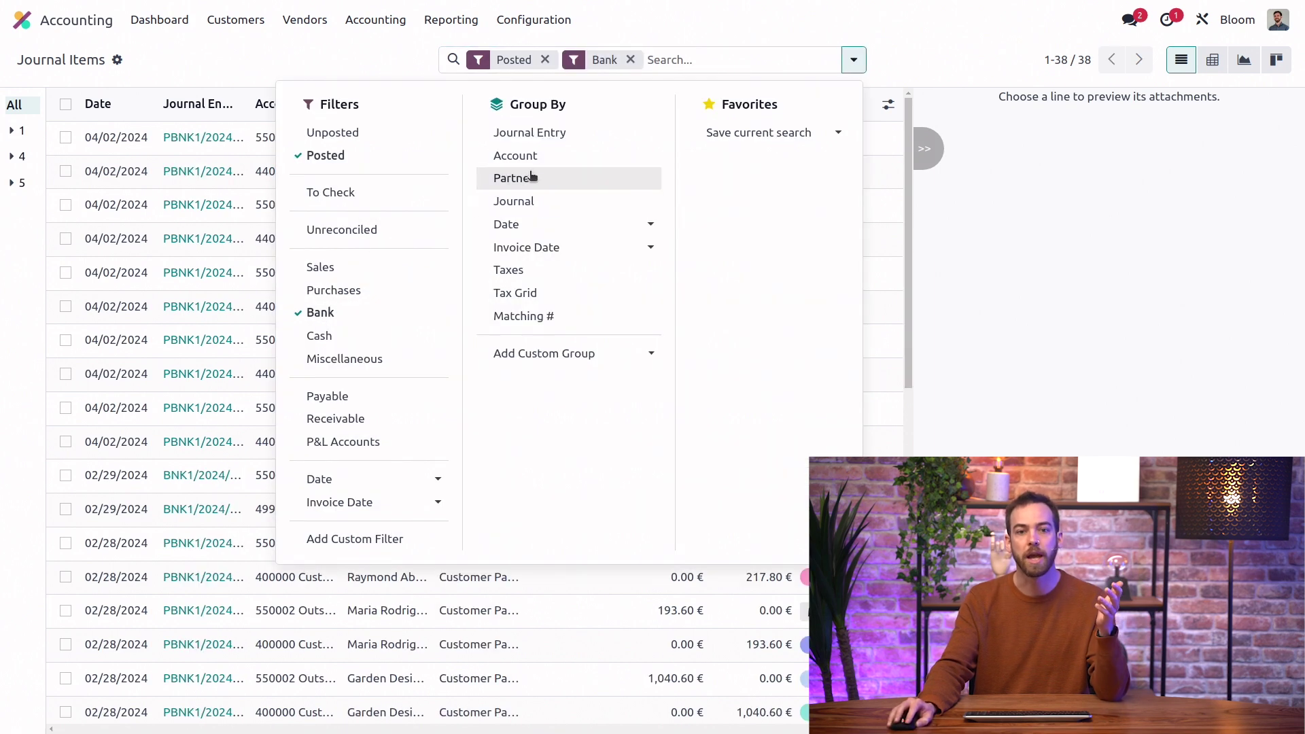
{"action": "left_click", "coordinate": [607, 134]}
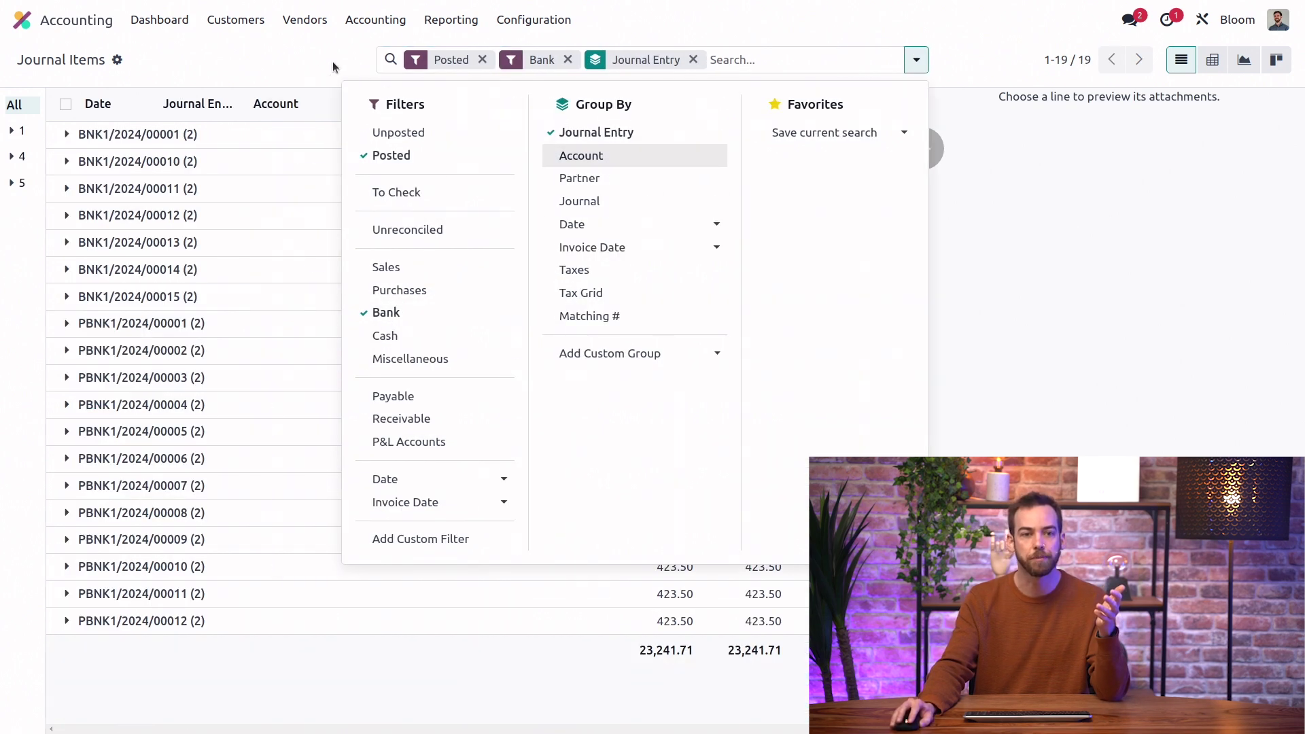
{"action": "left_click", "coordinate": [280, 58]}
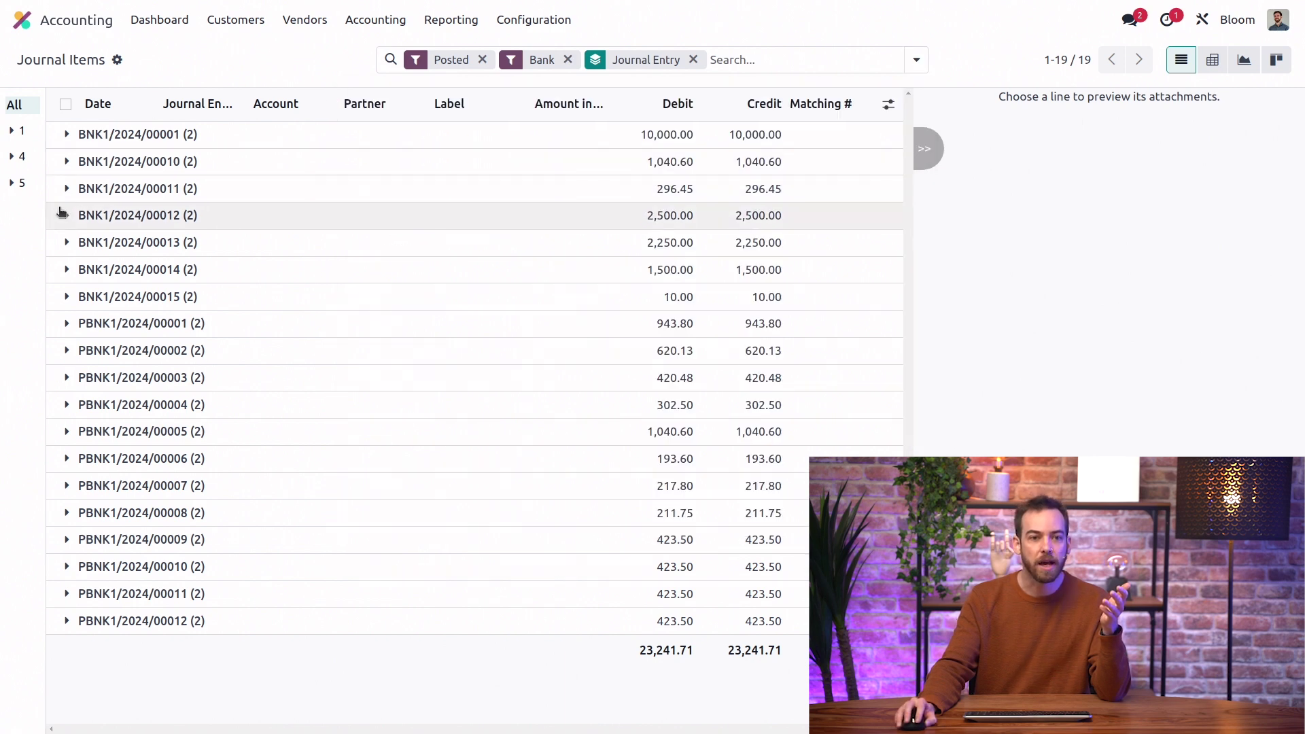
Expand entries BNK1/2024/00011, 00012 and 00013 to show their Bank and Suspense lines
{"action": "left_click", "coordinate": [66, 188]}
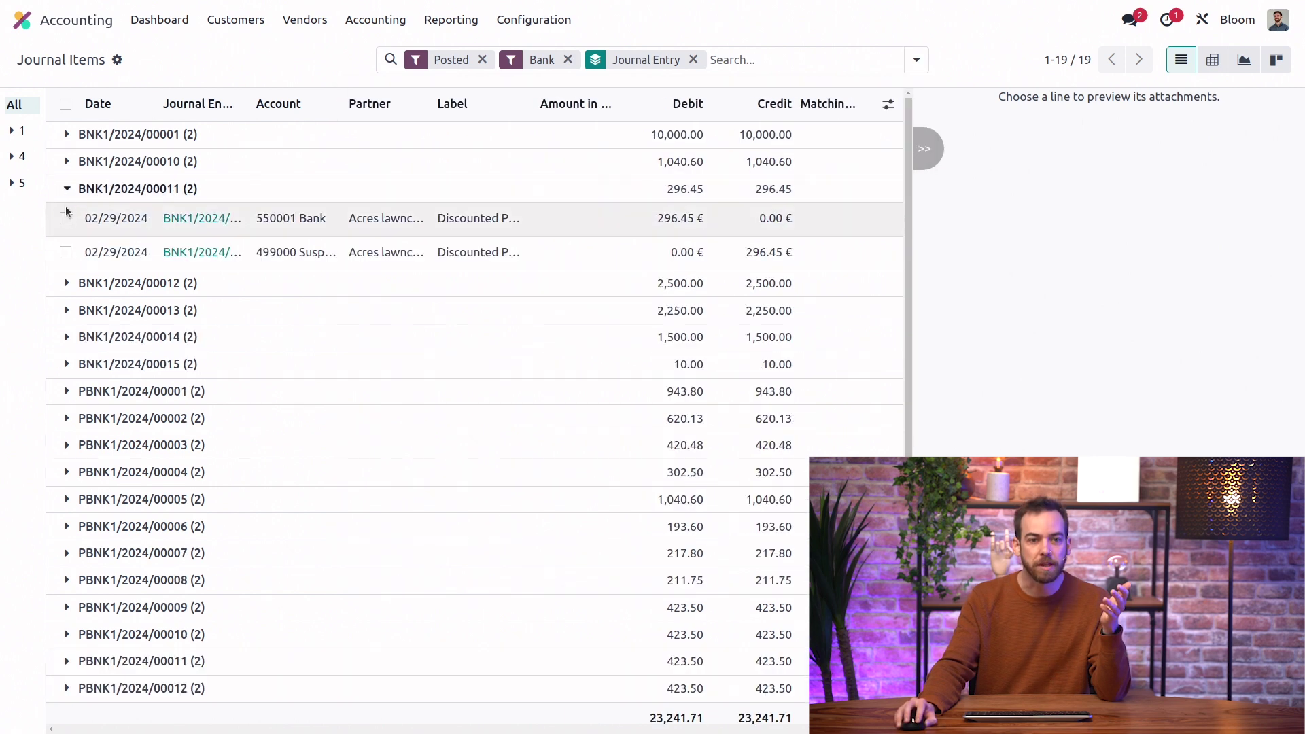
{"action": "left_click", "coordinate": [68, 283]}
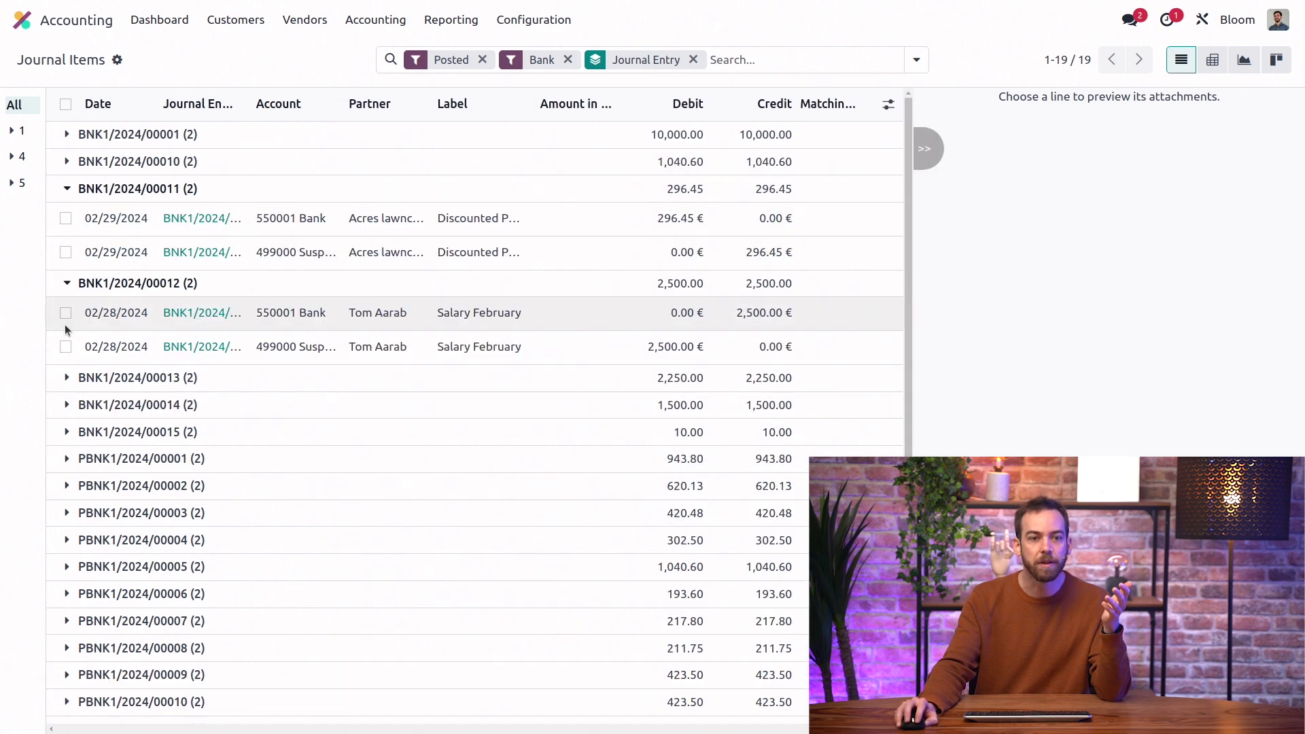
{"action": "left_click", "coordinate": [66, 378]}
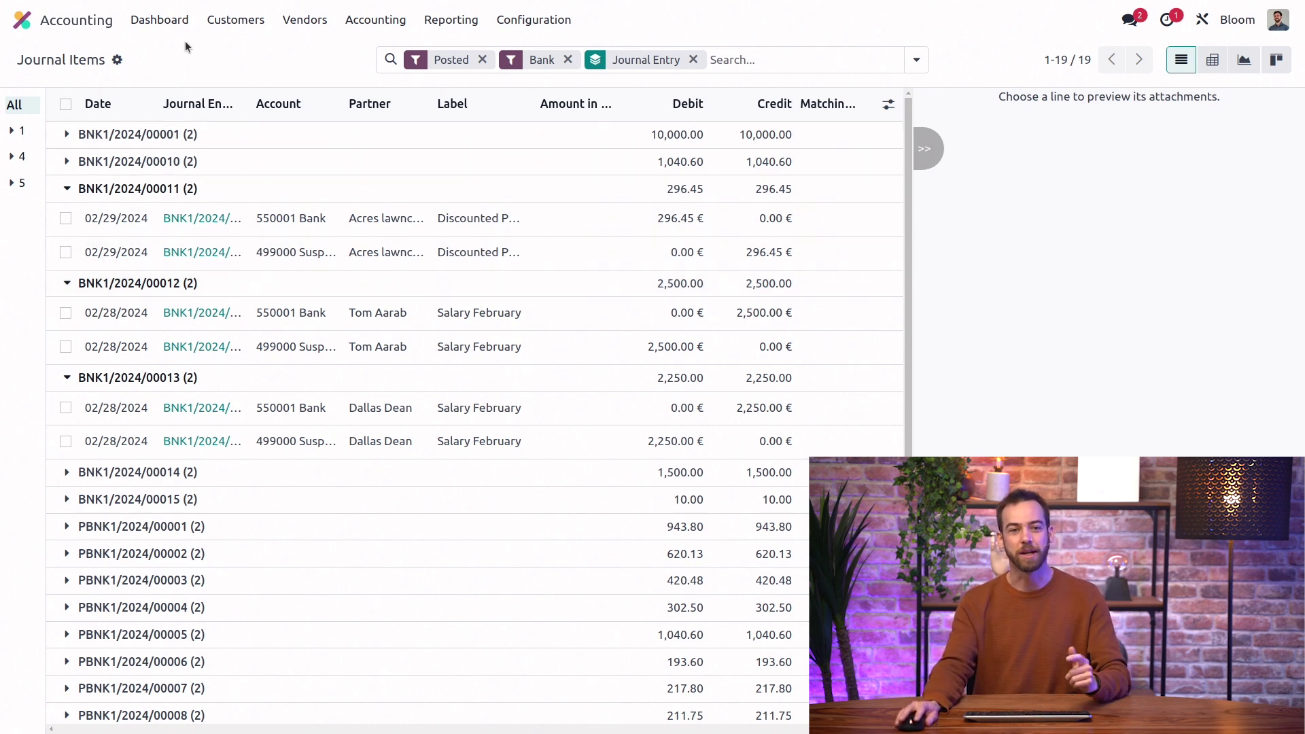
Open bank reconciliation showing all seven transactions and inspect the 1,040.60 € Garden Designs match
{"action": "left_click", "coordinate": [163, 20]}
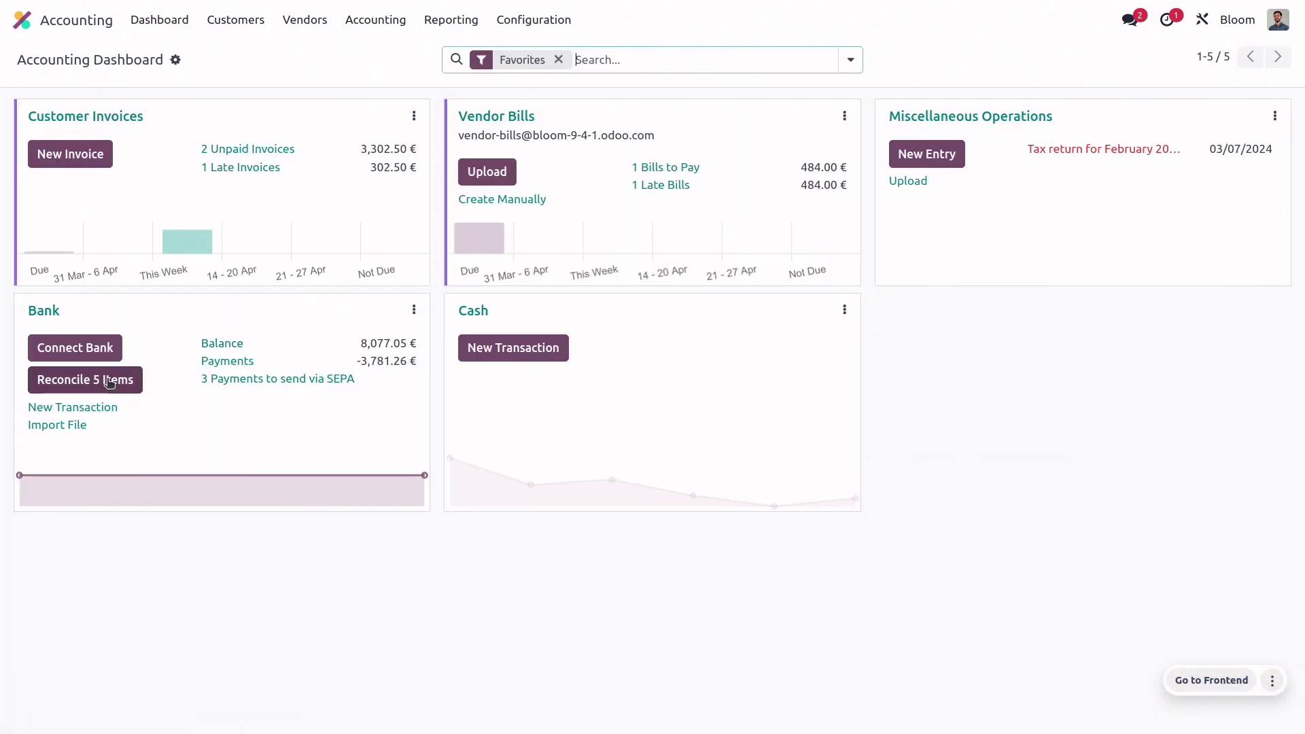
{"action": "left_click", "coordinate": [88, 387]}
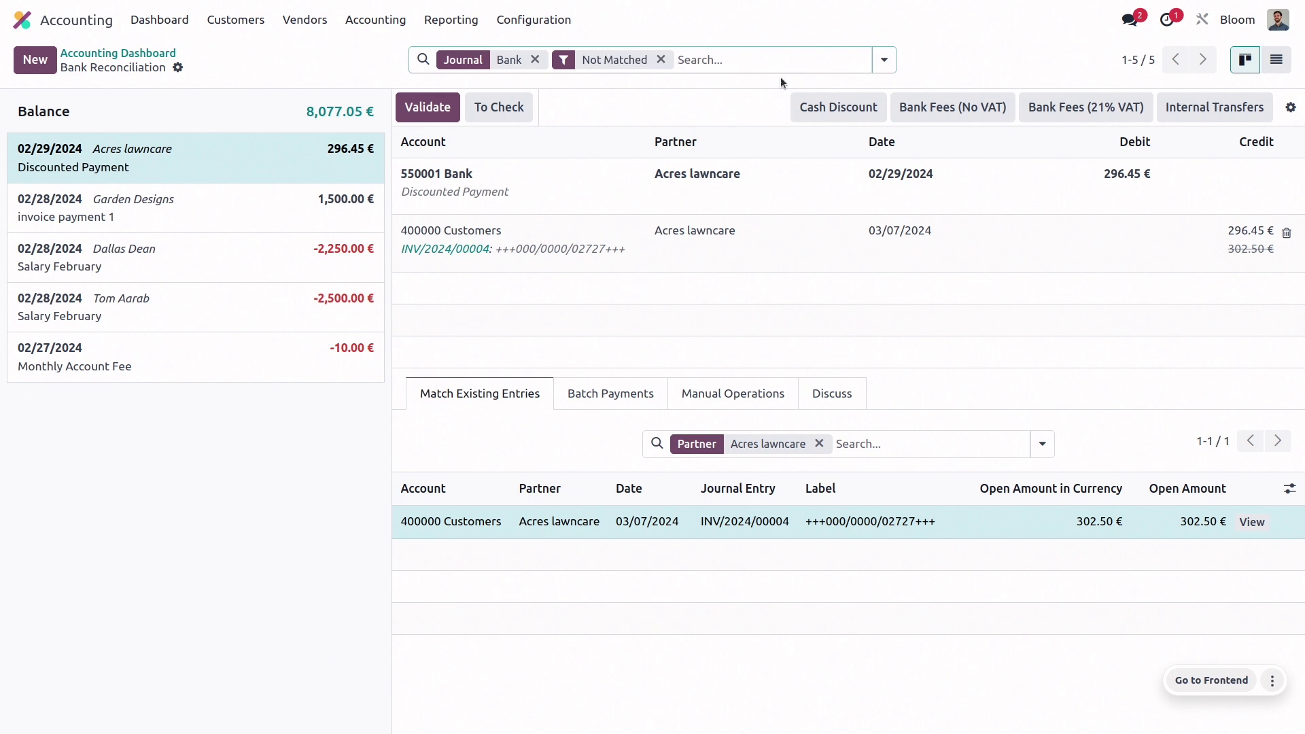
{"action": "left_click", "coordinate": [661, 60]}
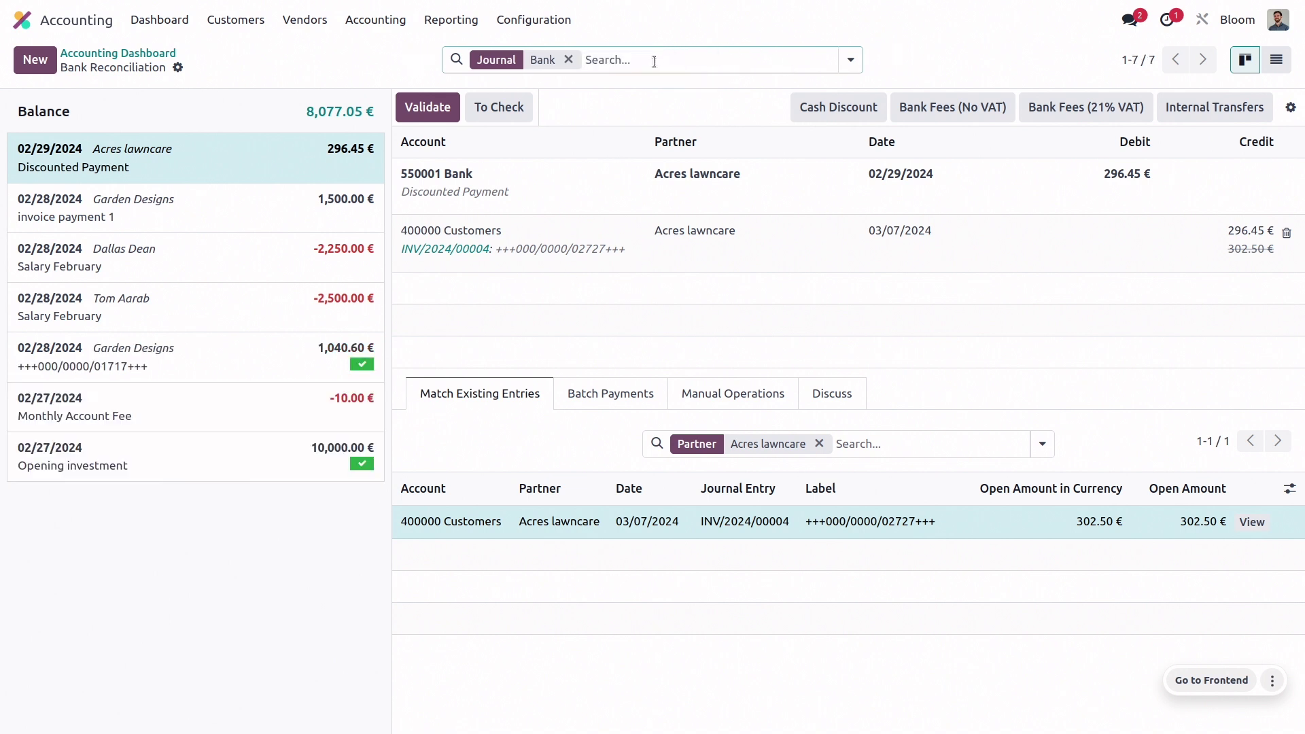
{"action": "left_click", "coordinate": [256, 368]}
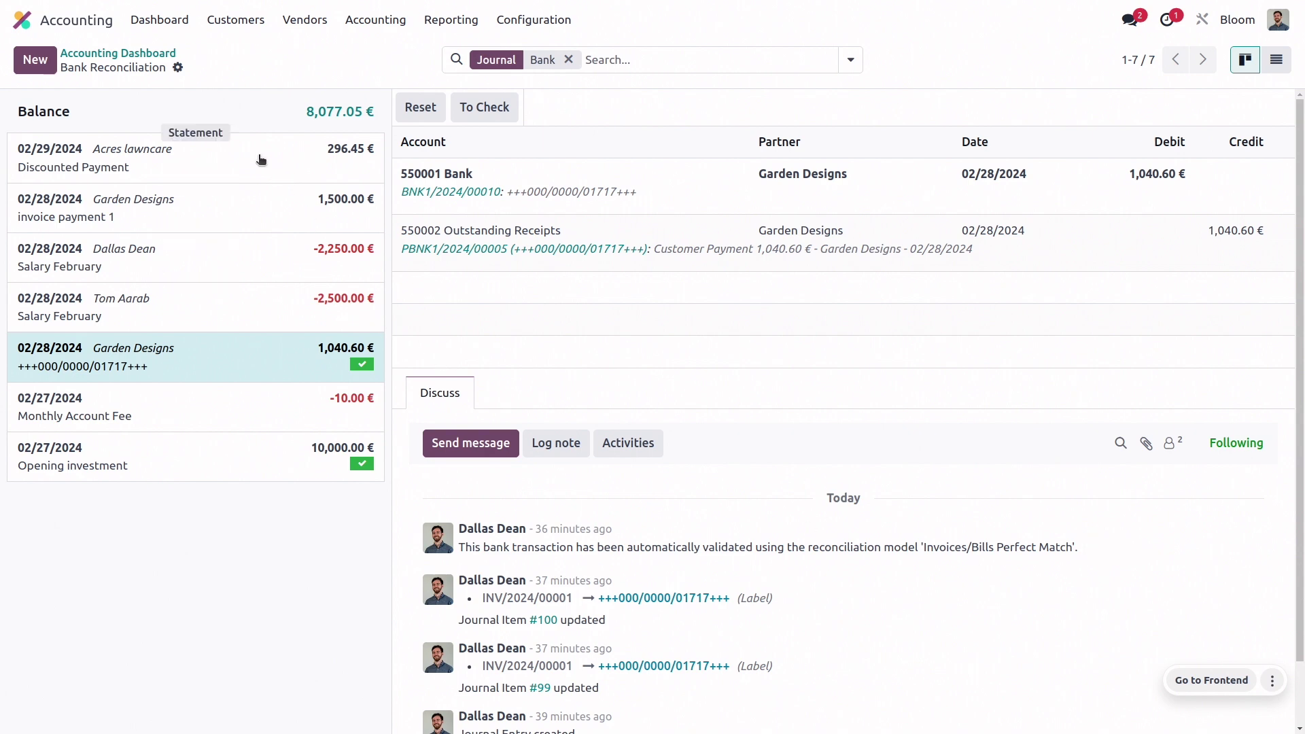
Validate the 296.45 € Acres lawncare payment, marking INV/2024/00004 fully paid with 6.05 € open
{"action": "left_click", "coordinate": [261, 159]}
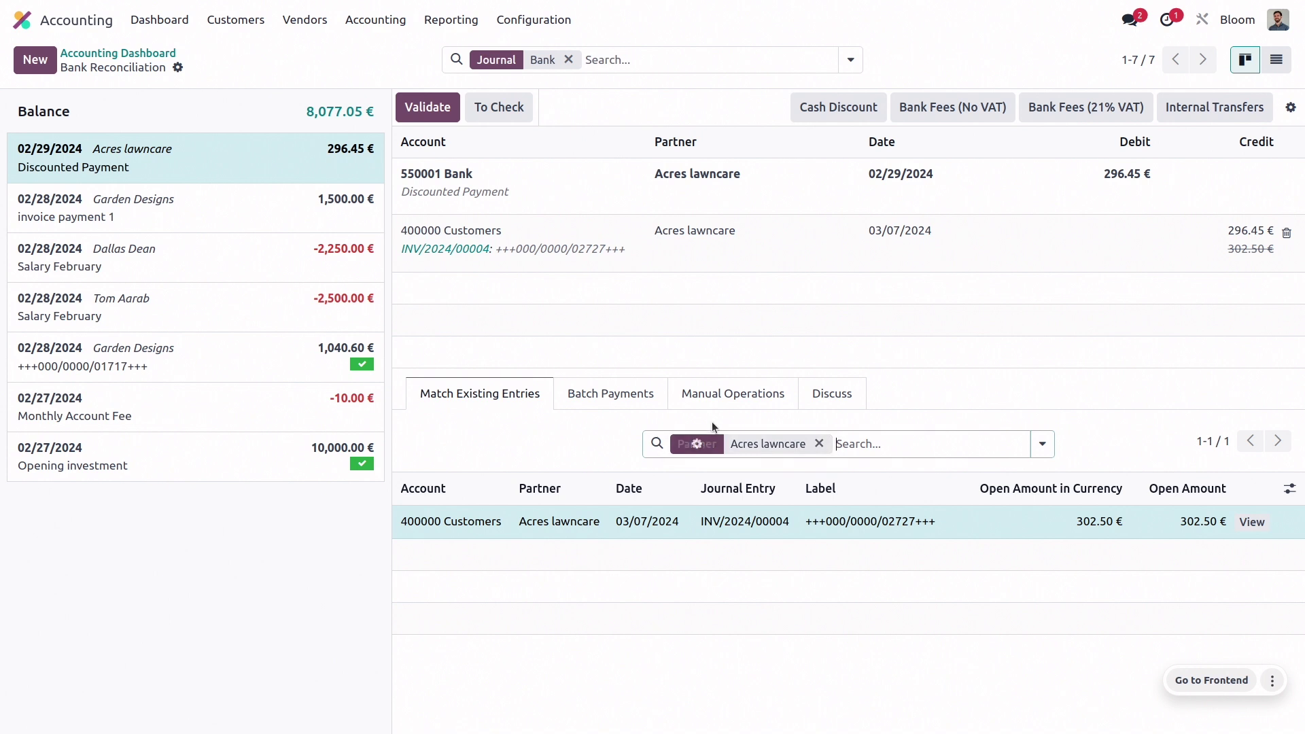
{"action": "left_click", "coordinate": [736, 398]}
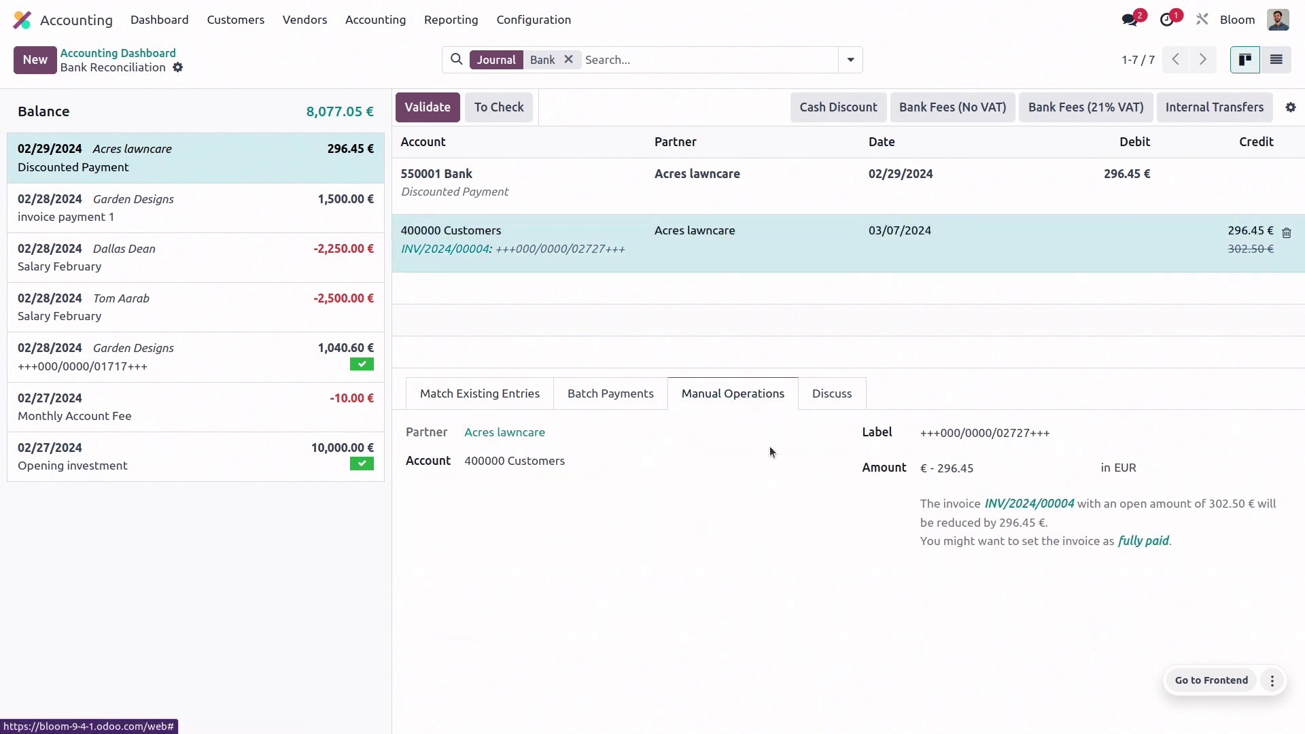
{"action": "left_click", "coordinate": [1165, 543]}
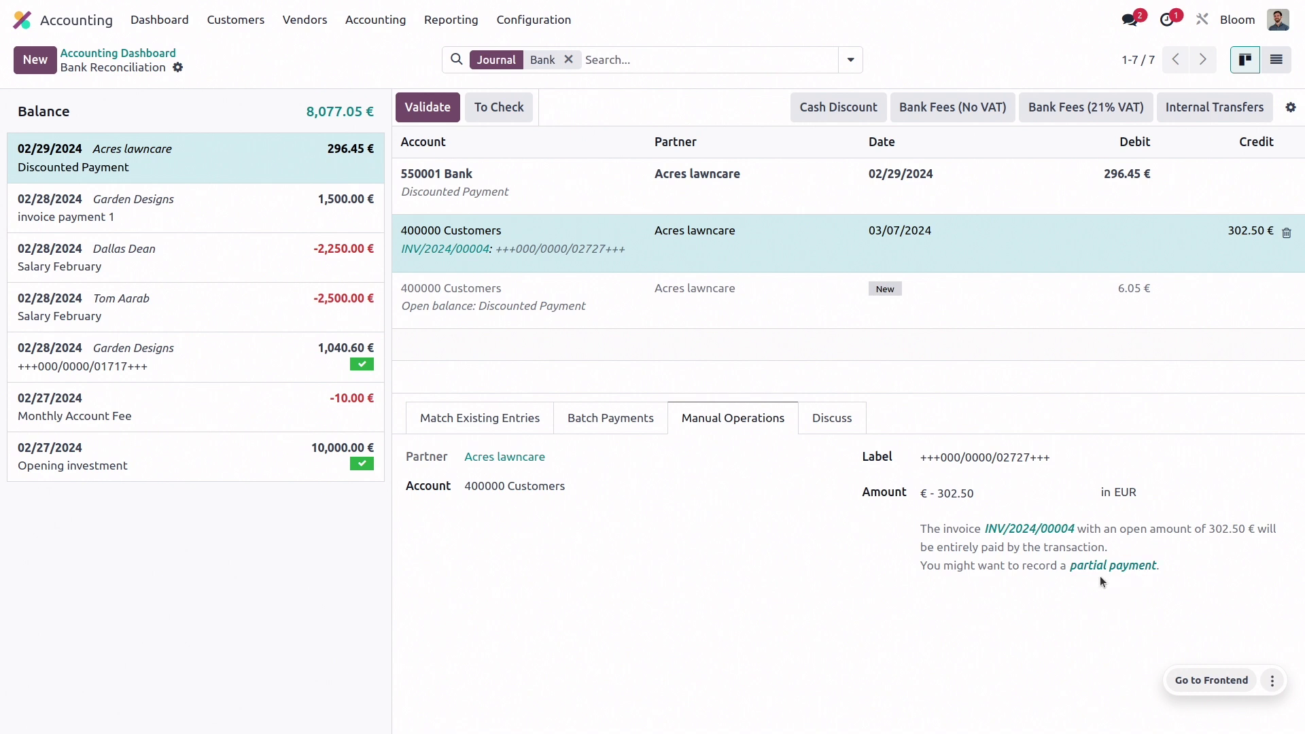
{"action": "left_click", "coordinate": [424, 110]}
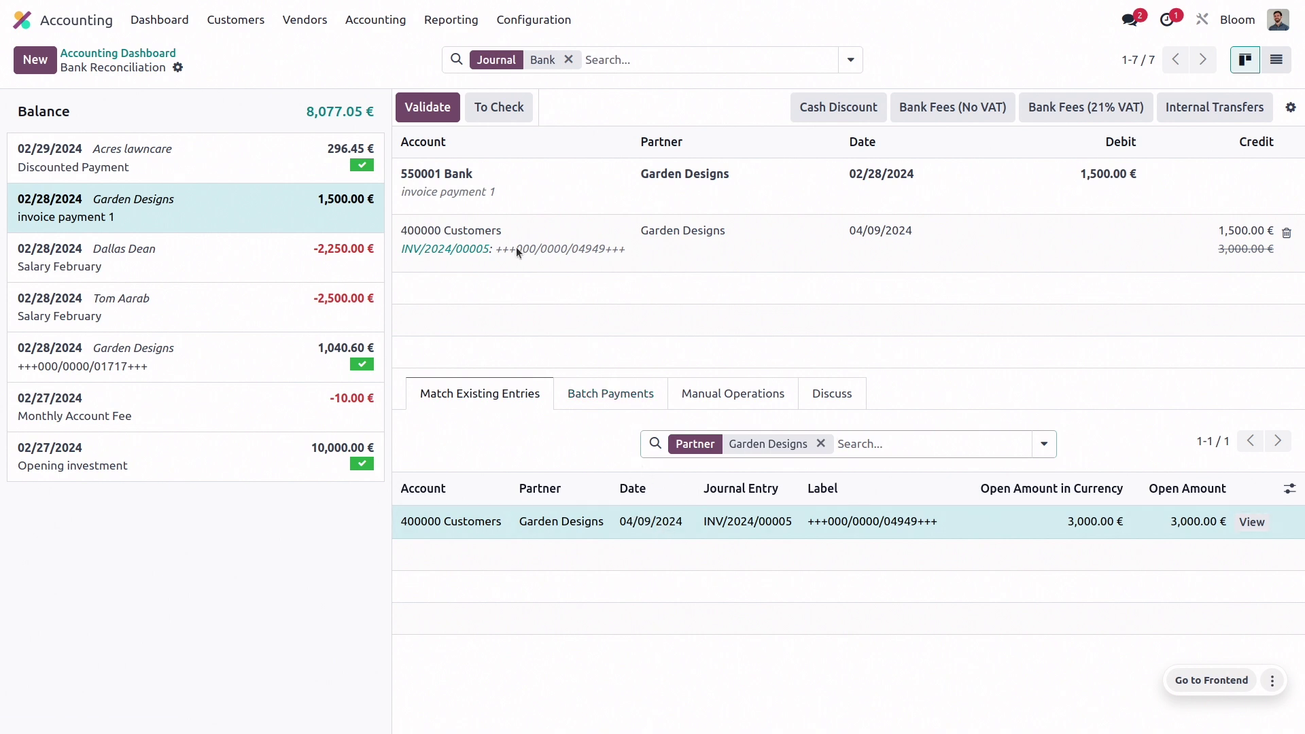
Validate the 1,500.00 € Garden Designs payment and the 2,250.00 € salary matched to MISC/2024/02/0002
{"action": "left_click", "coordinate": [430, 109]}
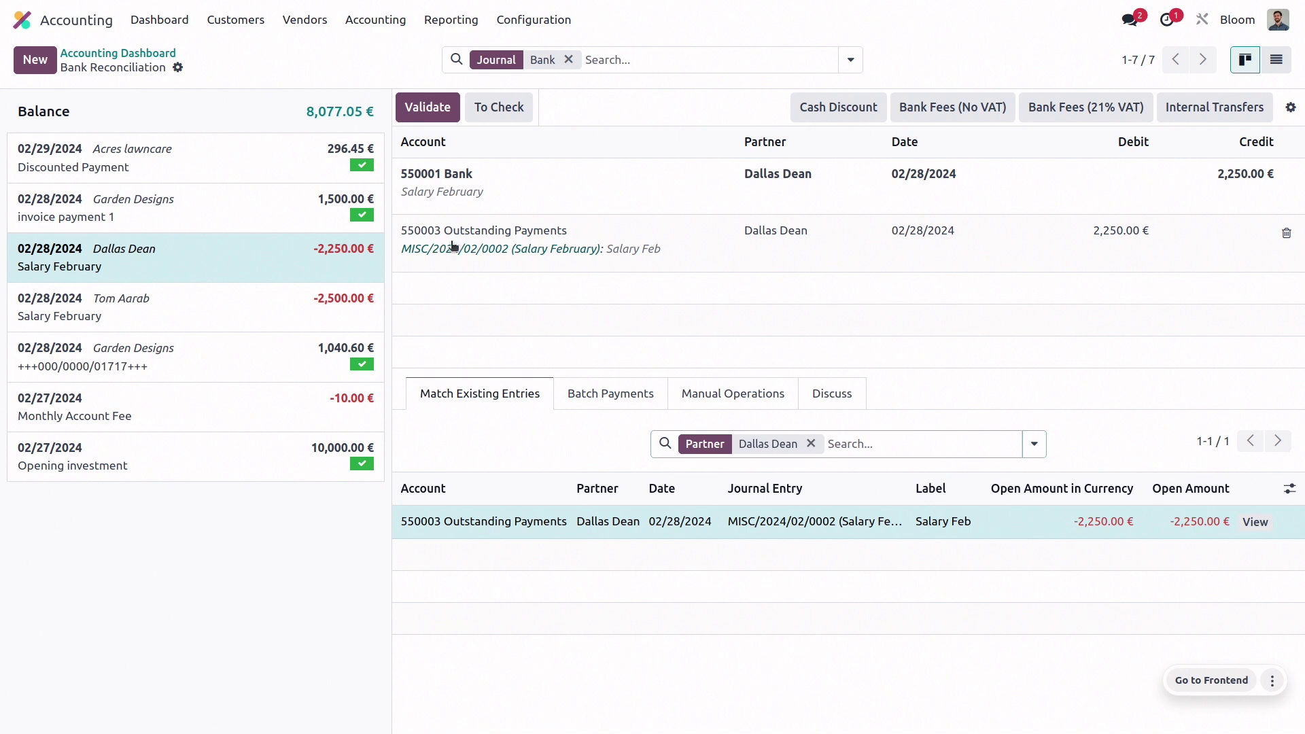
{"action": "left_click", "coordinate": [430, 112]}
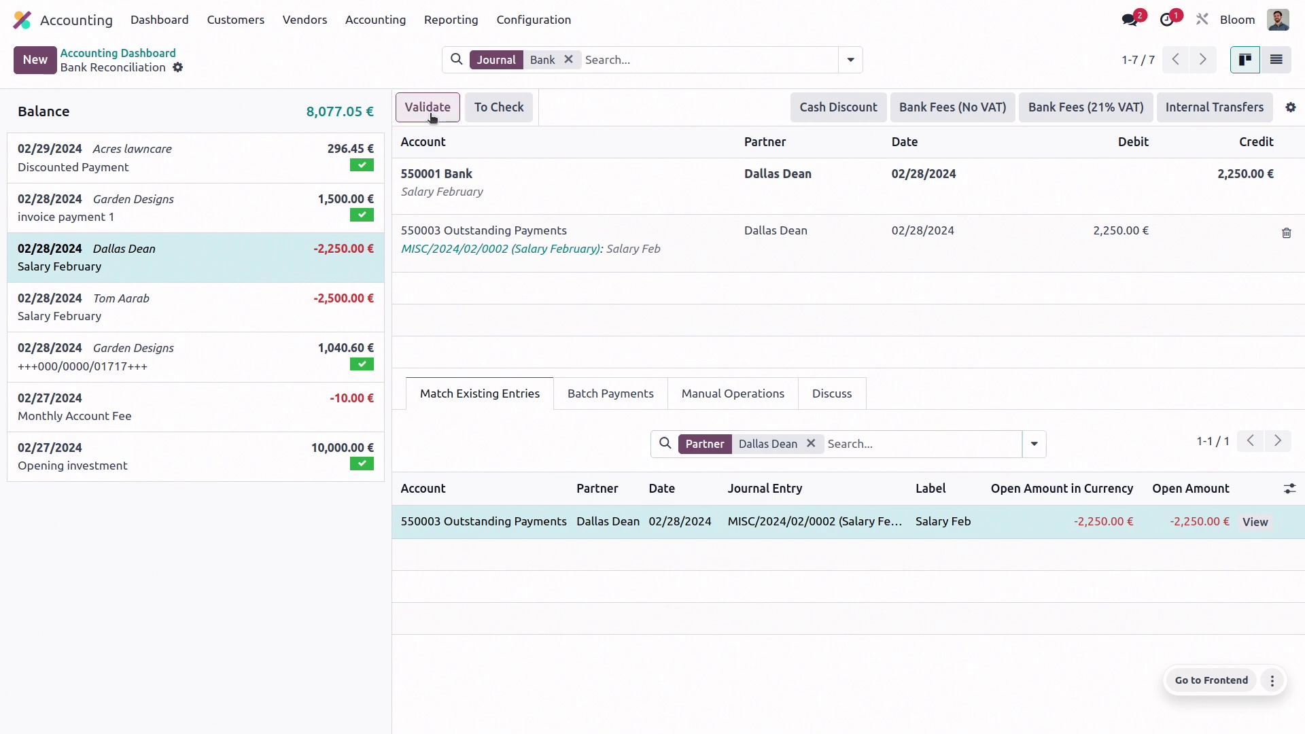
Validate the 2,500.00 € salary, flag the 10.00 € Monthly Account Fee To Check, then open Journal Items
{"action": "left_click", "coordinate": [437, 106]}
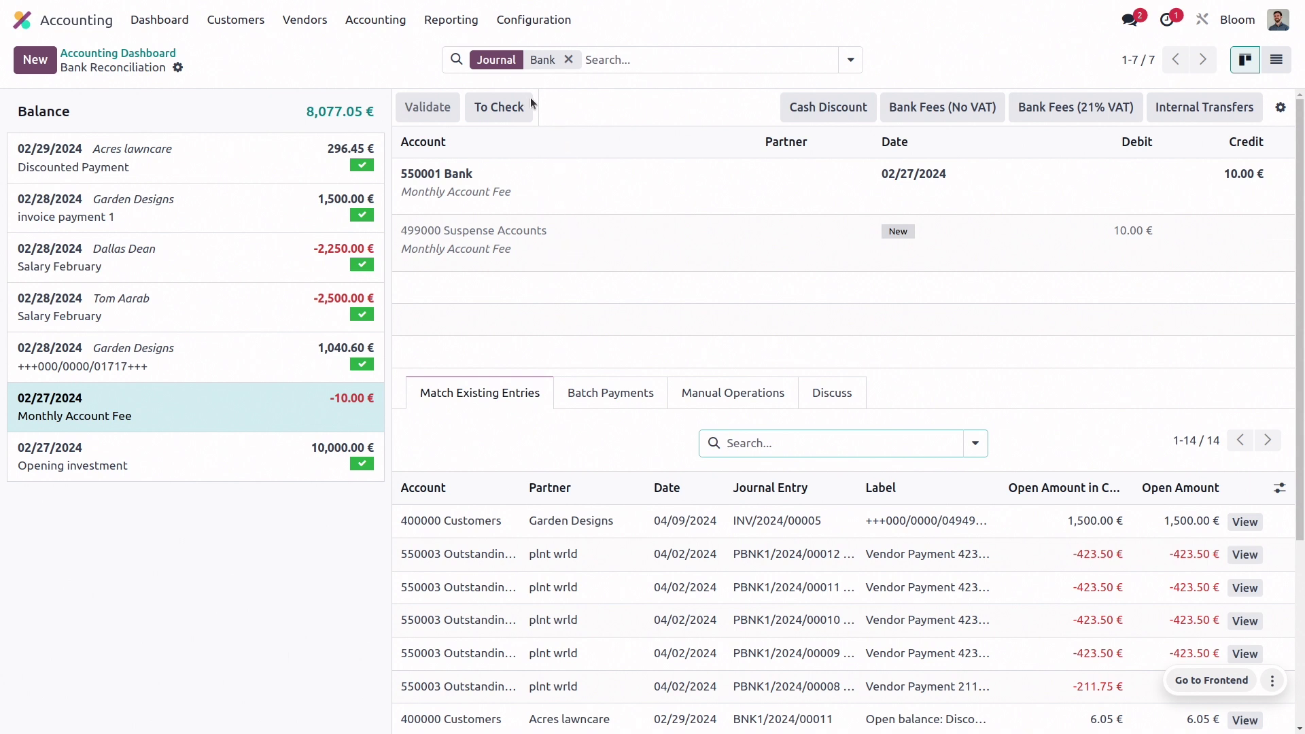
{"action": "left_click", "coordinate": [510, 118]}
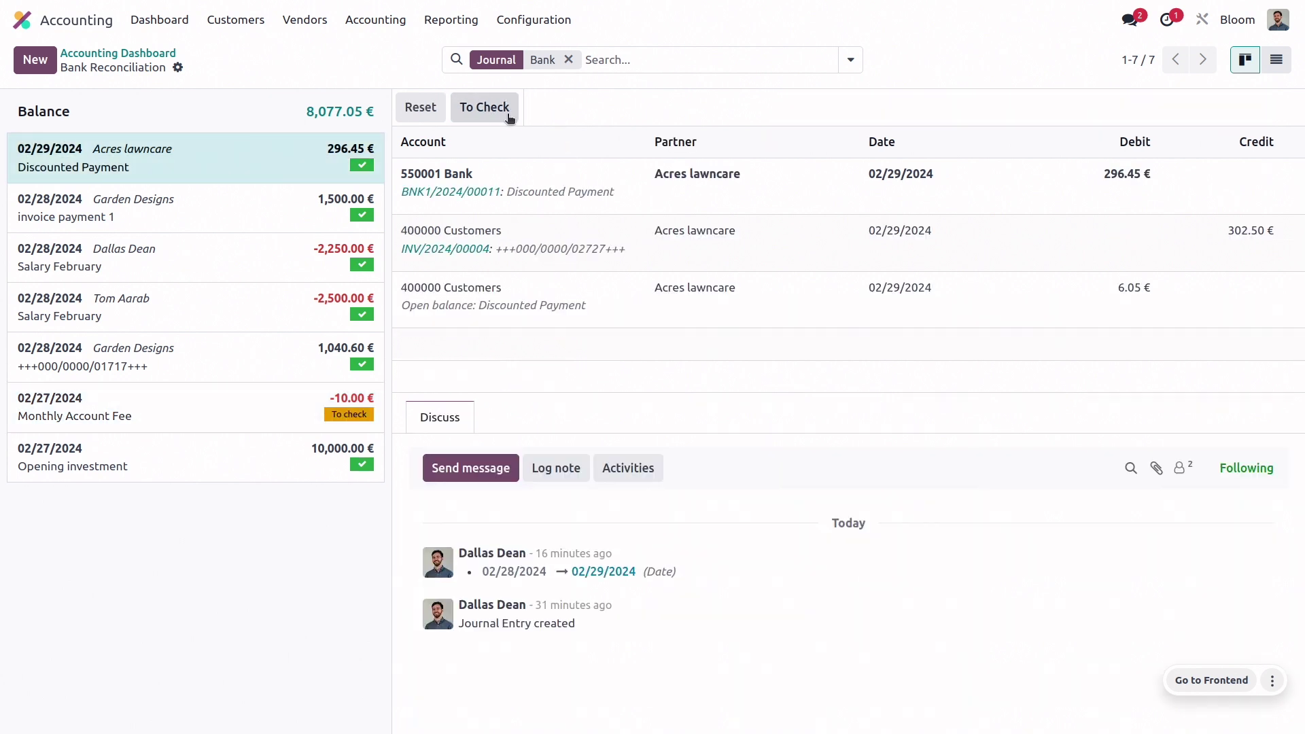
{"action": "left_click", "coordinate": [391, 25]}
{"action": "left_click", "coordinate": [417, 102]}
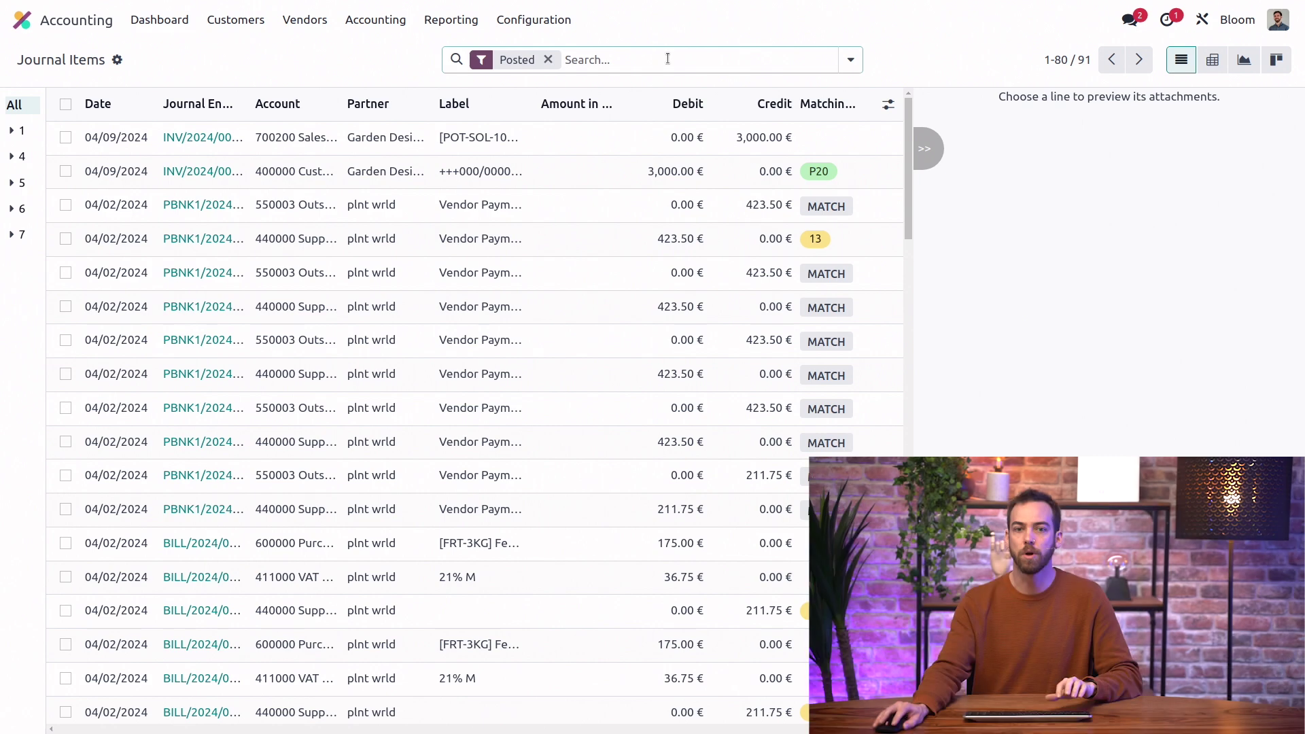
Group the journal items by journal entry and show only Bank items
{"action": "left_click", "coordinate": [850, 59]}
{"action": "left_click", "coordinate": [559, 134]}
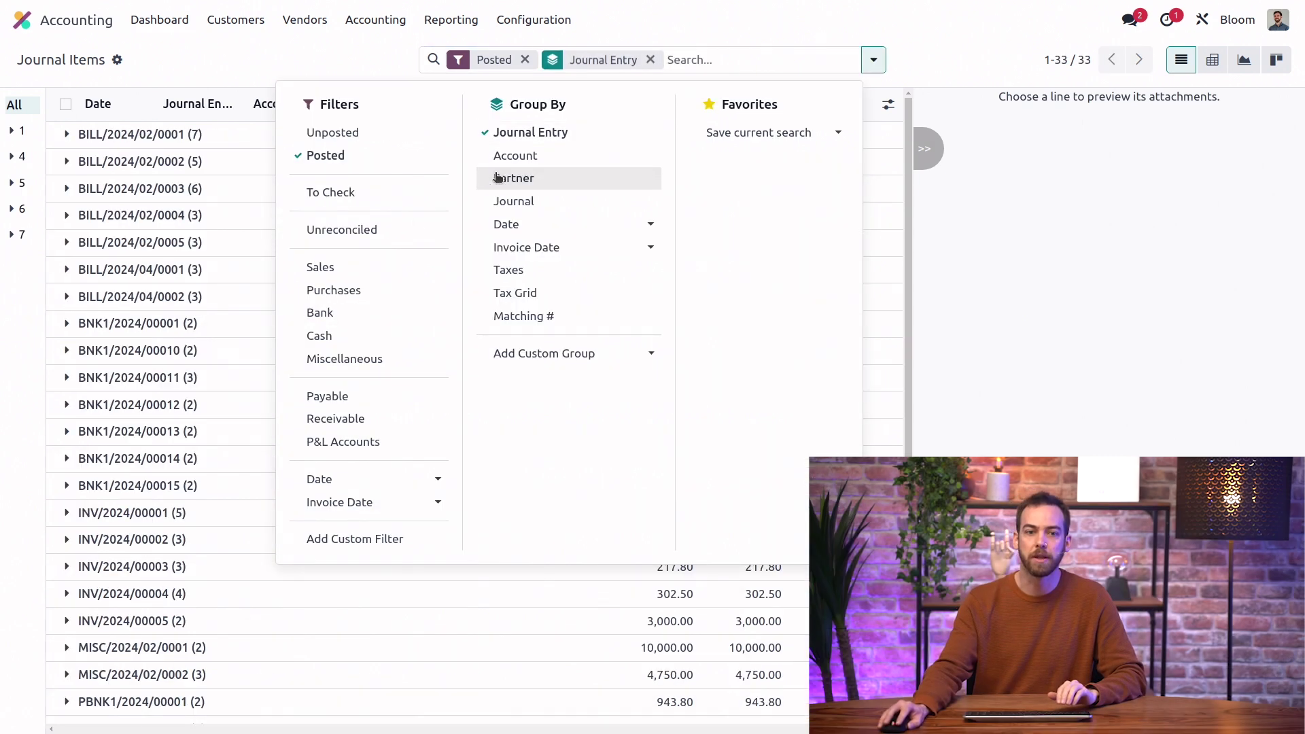
{"action": "left_click", "coordinate": [343, 315]}
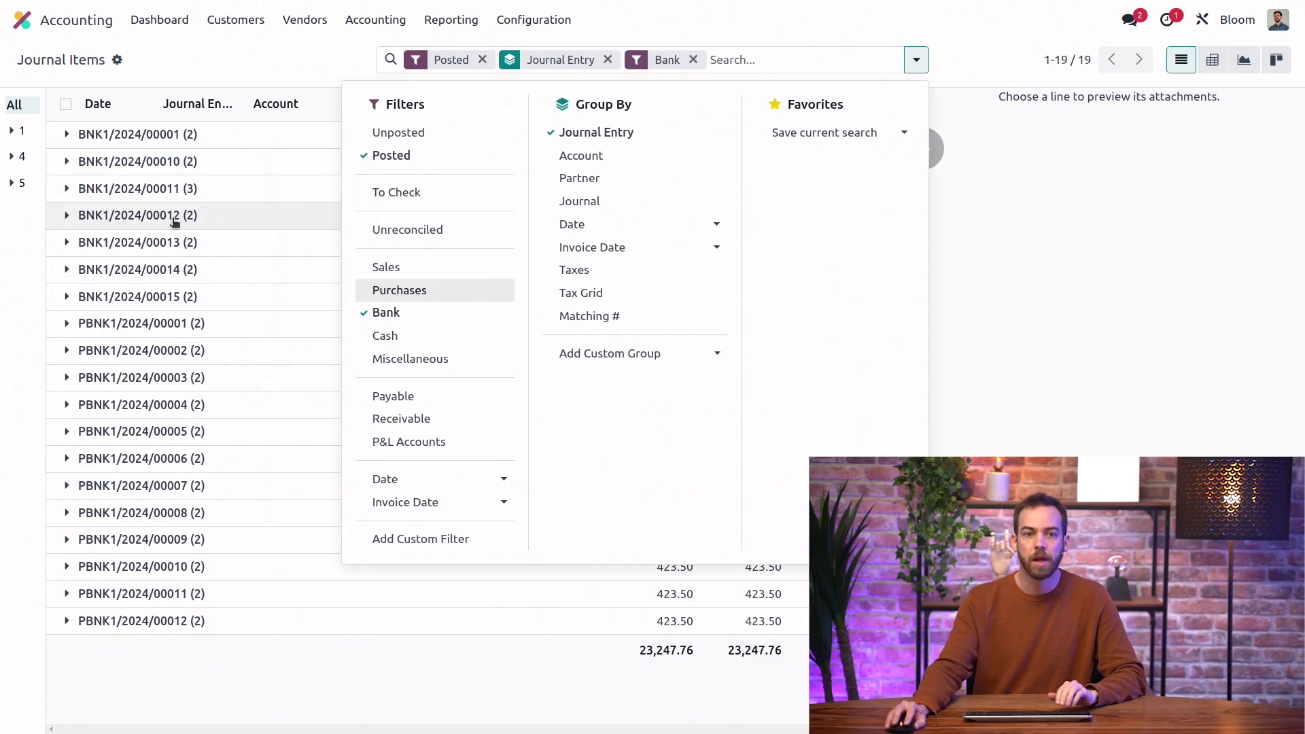
{"action": "left_click", "coordinate": [236, 76]}
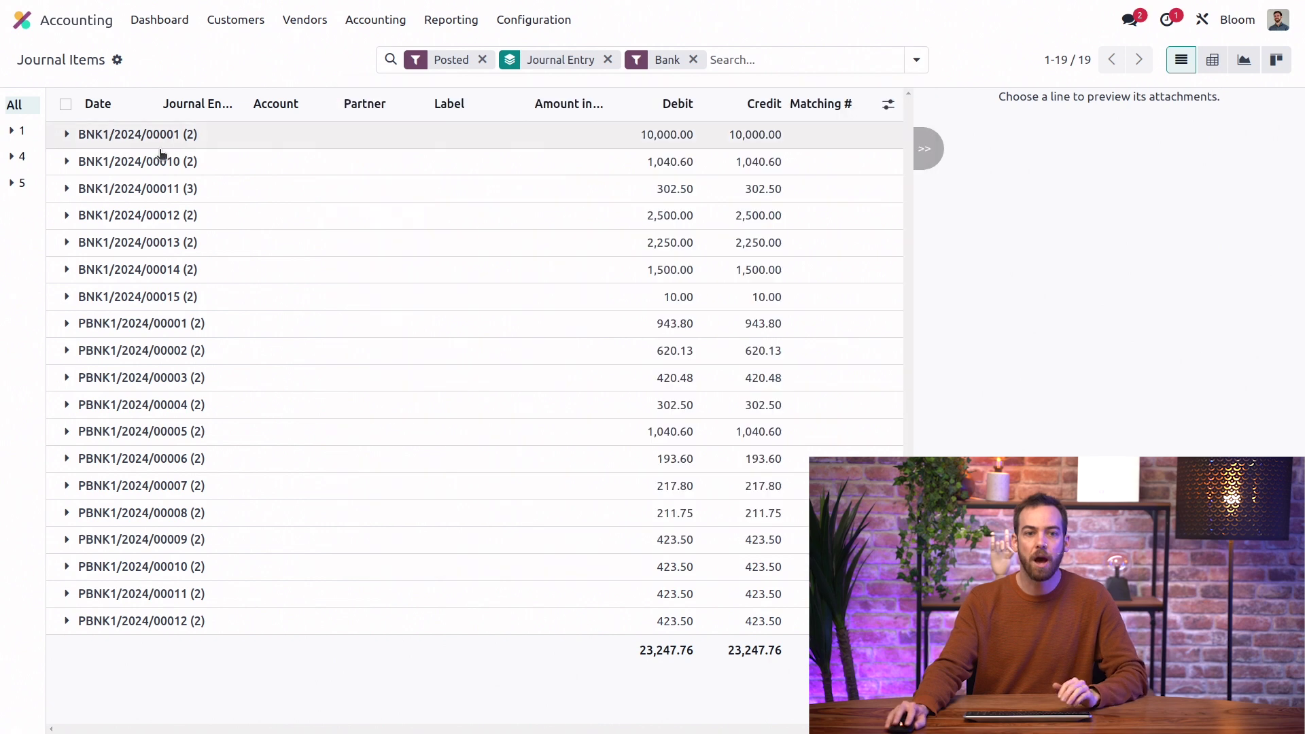
Expand entries BNK1/2024/00011, 00012 and 00013 to reveal their lines and matching numbers
{"action": "left_click", "coordinate": [66, 189]}
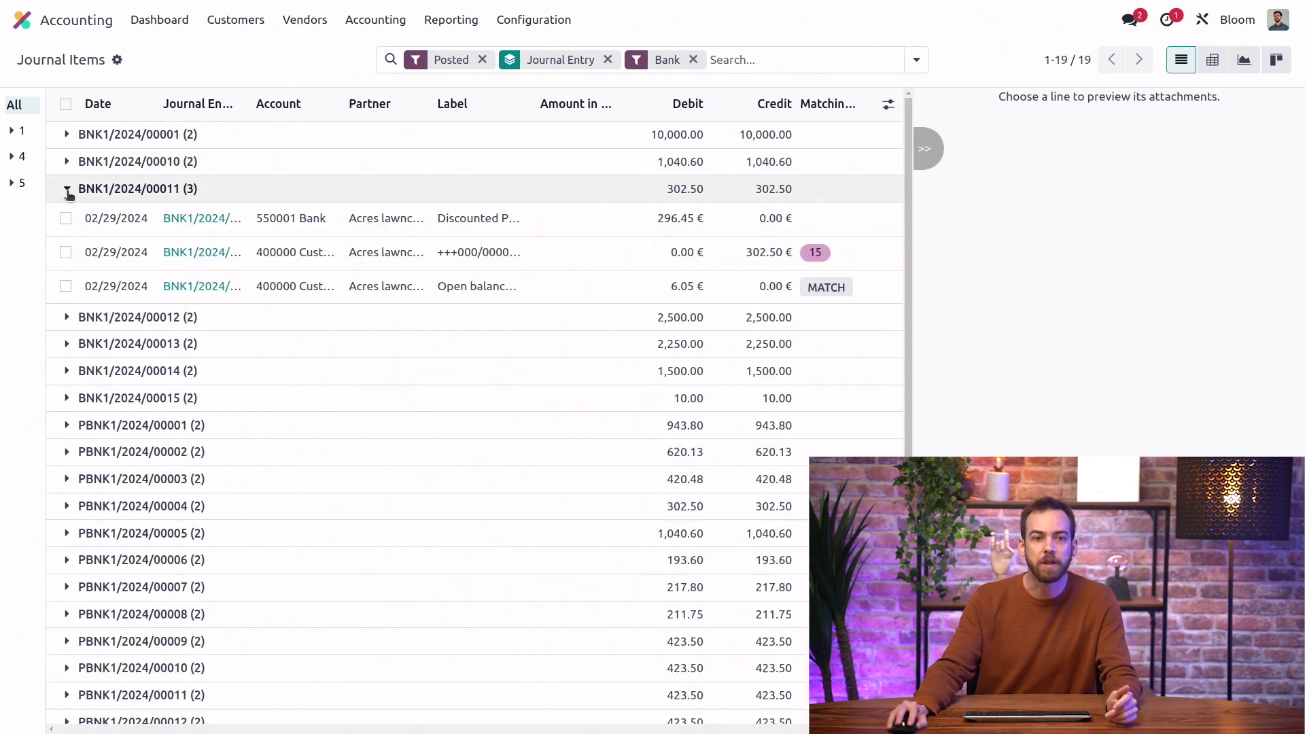
{"action": "left_click", "coordinate": [68, 317]}
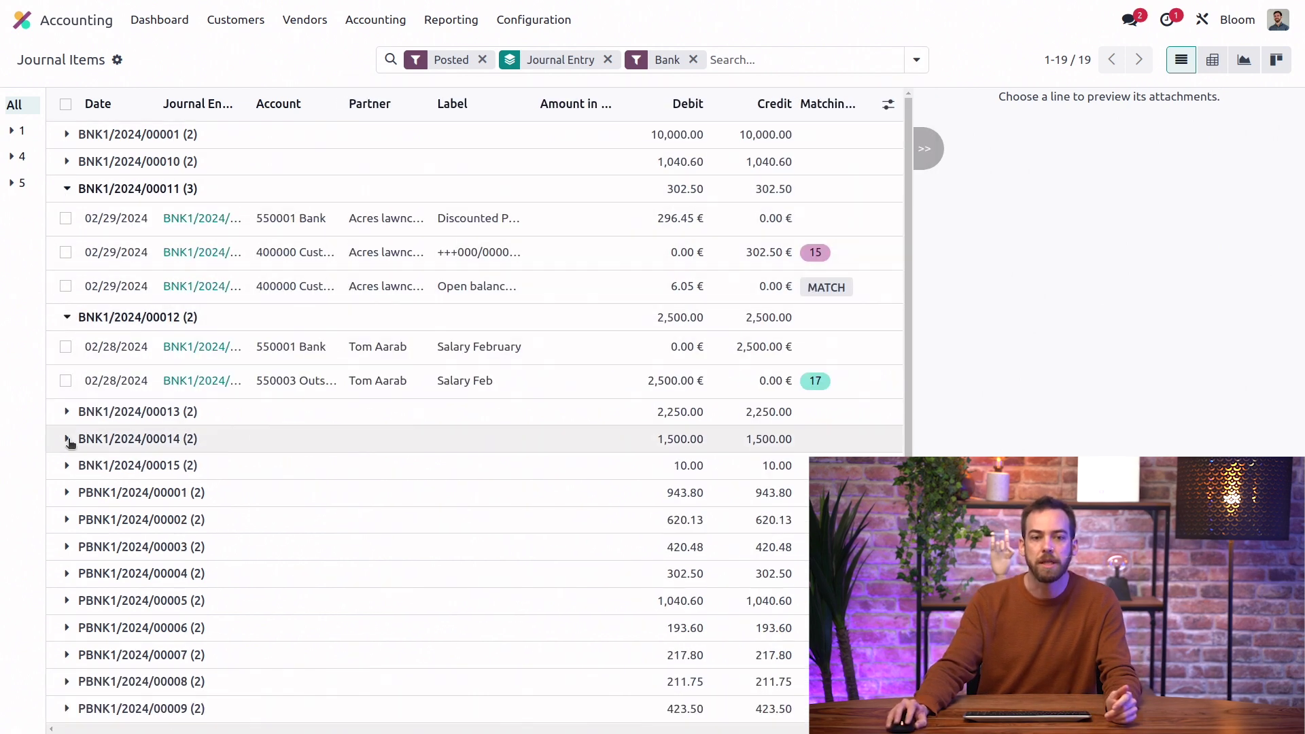
{"action": "left_click", "coordinate": [67, 413]}
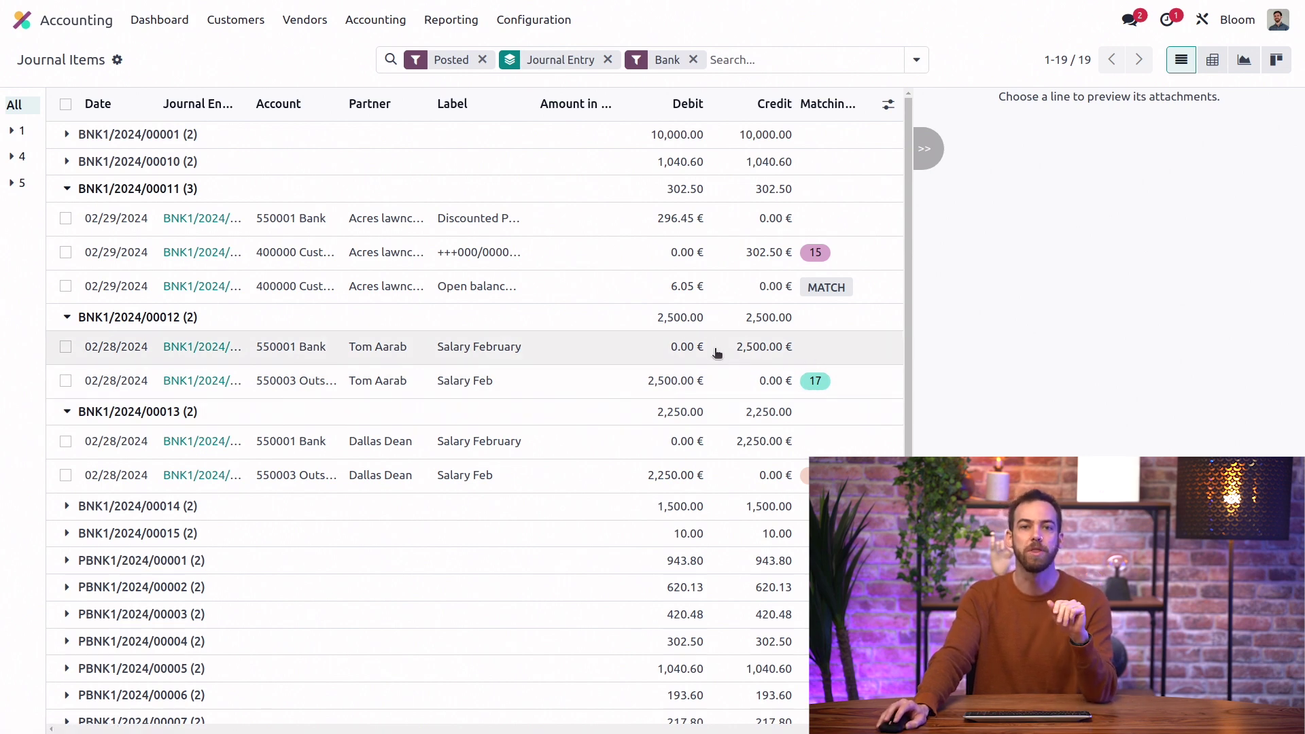
Reconcile the flagged 10.00 € Monthly Account Fee with the Bank Fees (21% VAT) model
{"action": "left_click", "coordinate": [179, 30]}
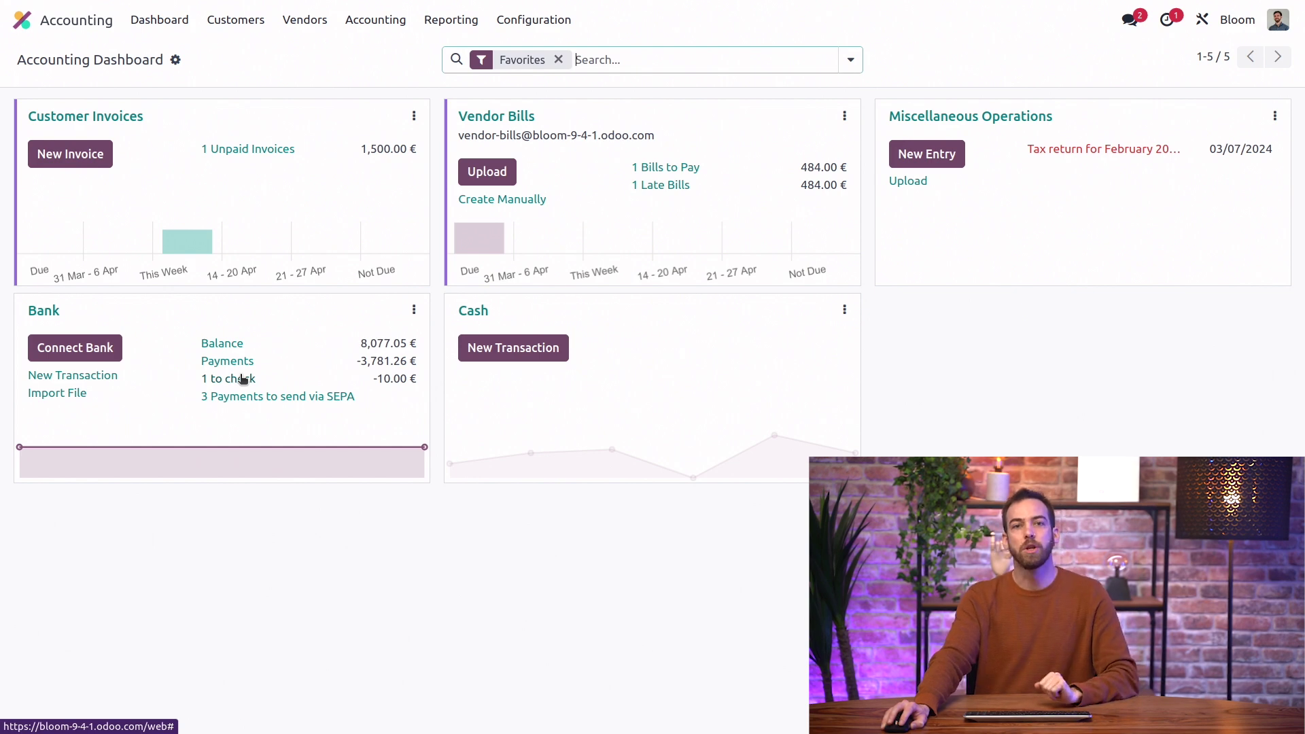
{"action": "left_click", "coordinate": [243, 379]}
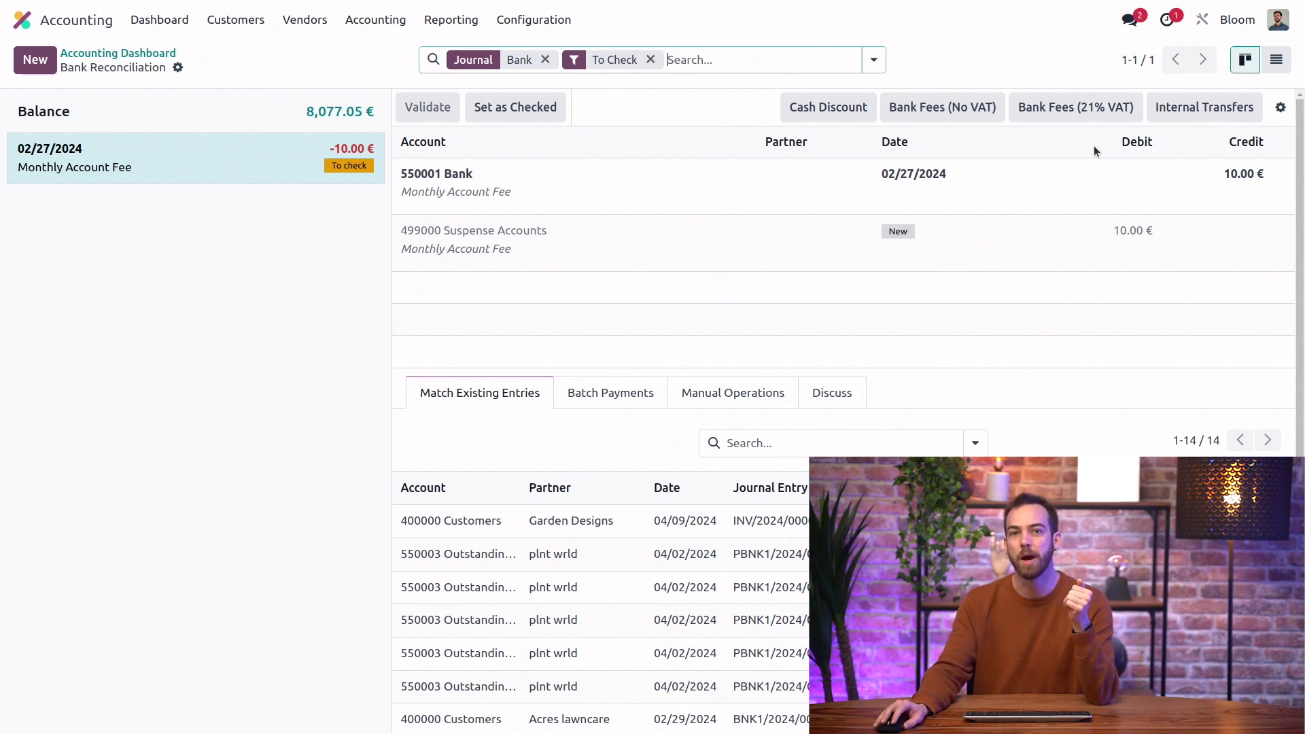
{"action": "left_click", "coordinate": [1092, 109]}
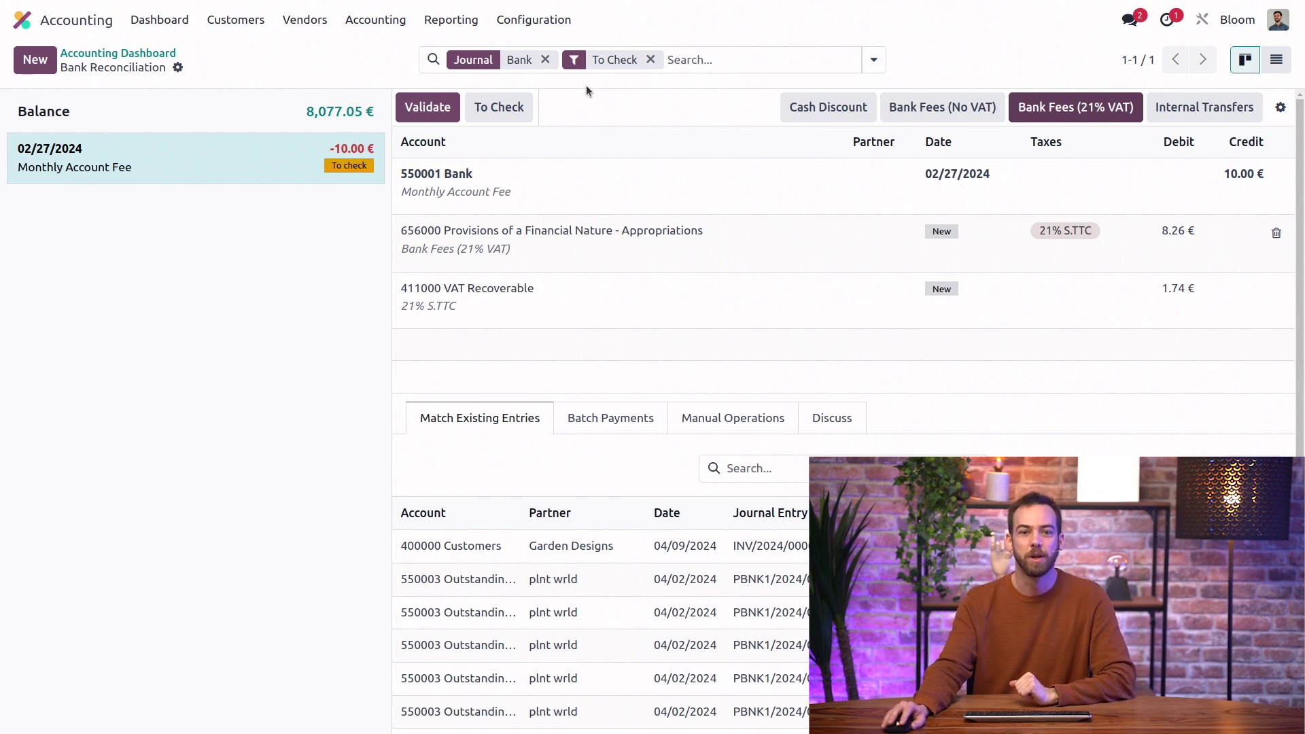
{"action": "left_click", "coordinate": [426, 109]}
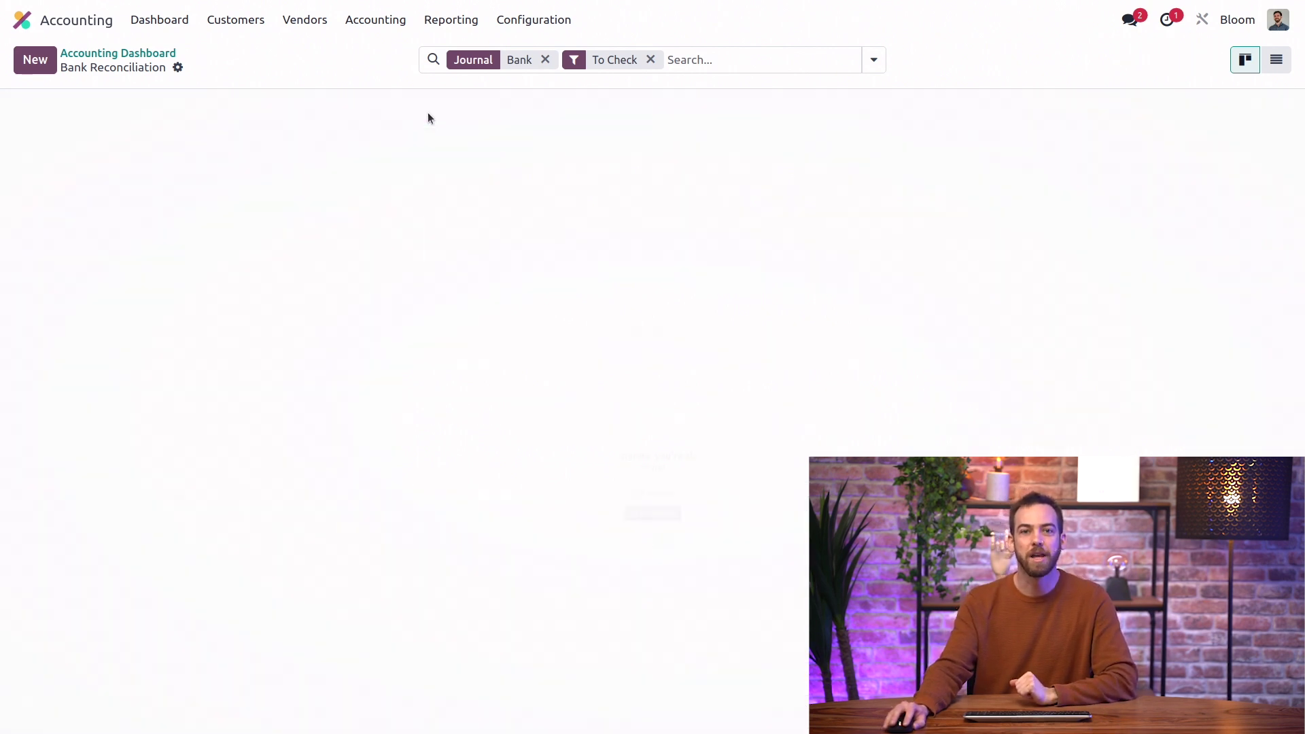